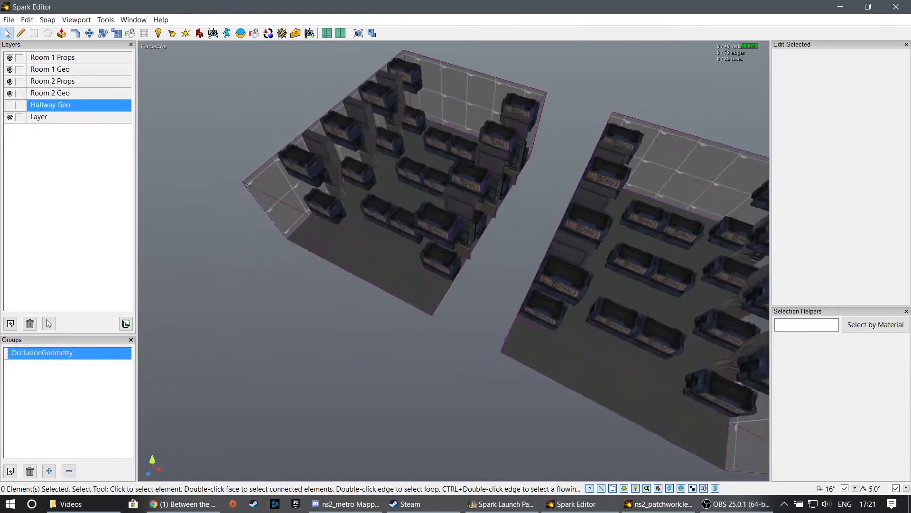
# - Show the Hallway Geo layer to view the hallway joining the two rooms, and hide it again
pyautogui.press('d')
pyautogui.moveTo(468, 254); pyautogui.dragTo(454, 261, button='middle')
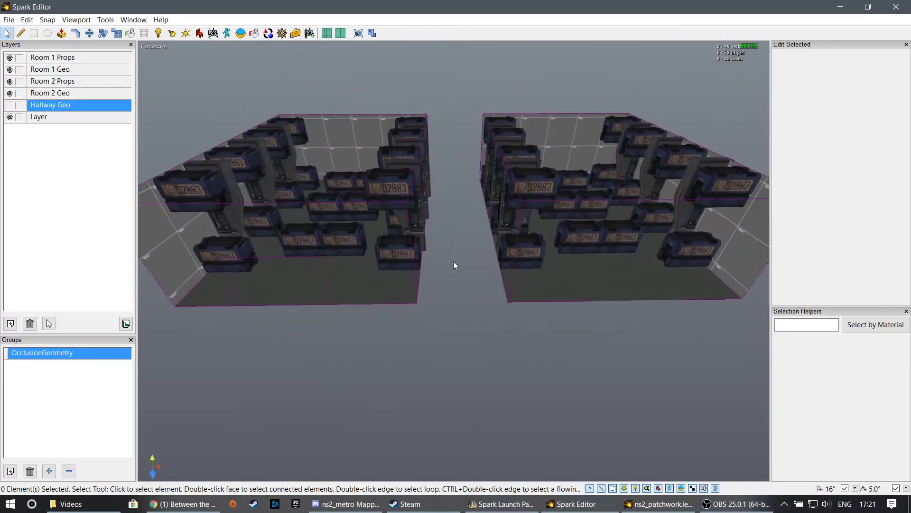
pyautogui.click(10, 105)
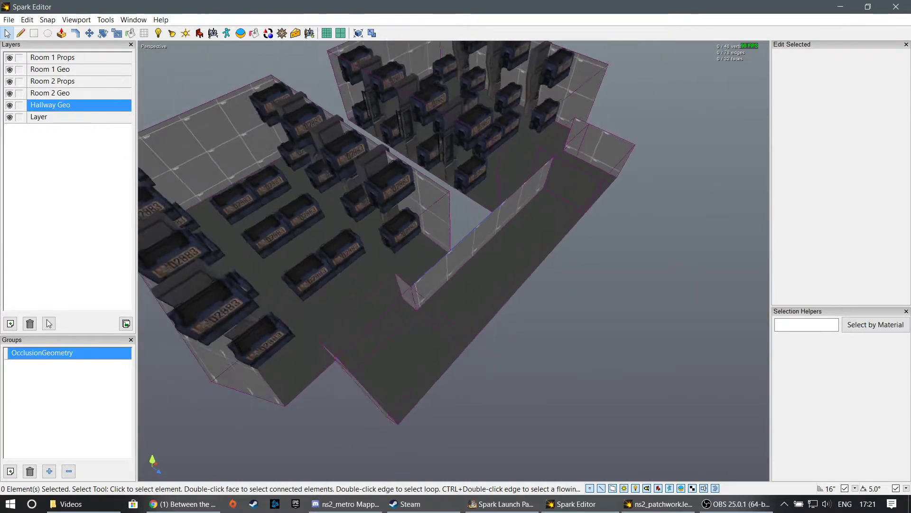
pyautogui.moveTo(373, 244); pyautogui.dragTo(362, 244, button='middle')
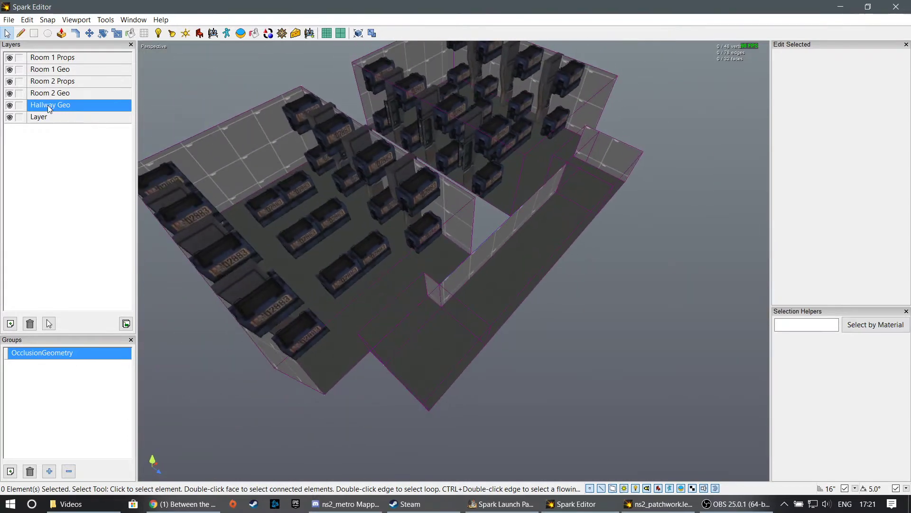
pyautogui.click(10, 105)
pyautogui.moveTo(313, 161); pyautogui.dragTo(280, 133, button='middle')
pyautogui.press('w')
pyautogui.press('s')
pyautogui.moveTo(453, 261); pyautogui.dragTo(455, 276, button='middle')
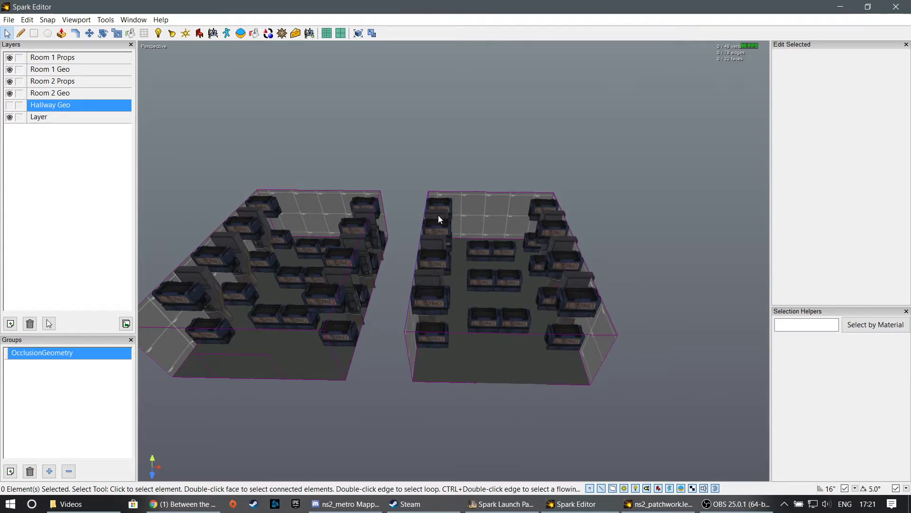
# - Box-select all of Room 1's geometry and props, pick a single crate instead, and clear the selection
pyautogui.moveTo(426, 166); pyautogui.dragTo(440, 166, button='middle')
pyautogui.press('a')
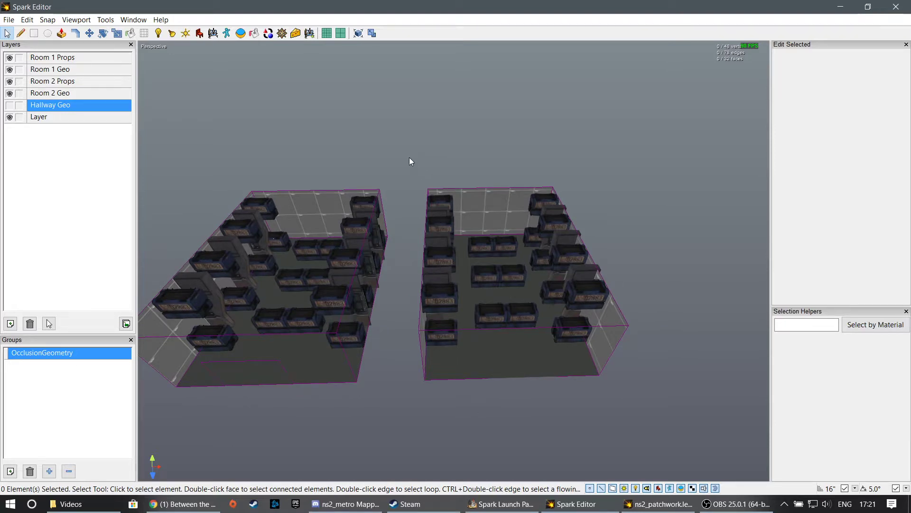
pyautogui.moveTo(409, 158); pyautogui.dragTo(683, 418)
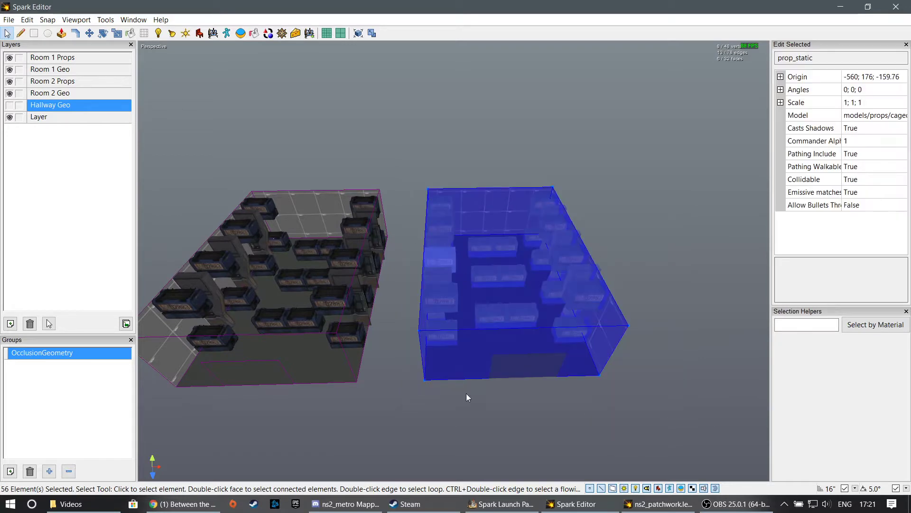
pyautogui.press('d')
pyautogui.press('w')
pyautogui.moveTo(467, 393); pyautogui.dragTo(460, 416, button='middle')
pyautogui.press('s')
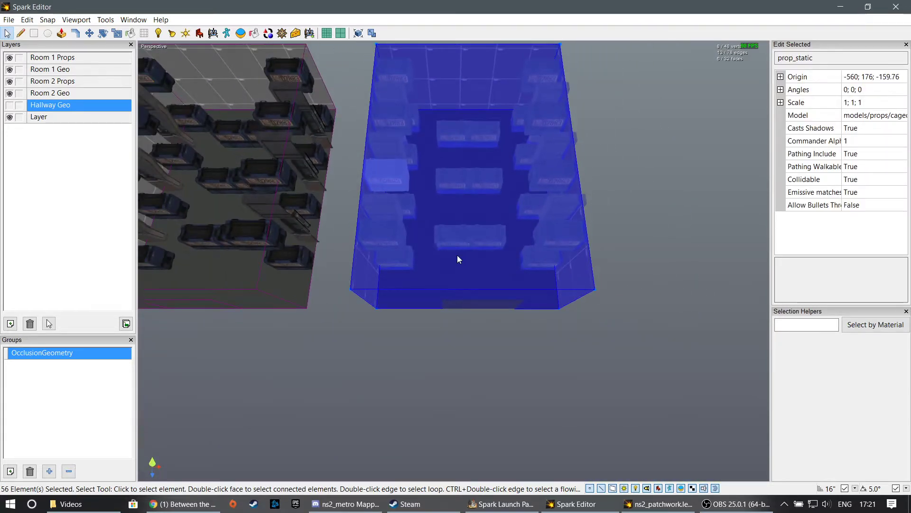
pyautogui.moveTo(458, 255); pyautogui.dragTo(454, 261, button='middle')
pyautogui.click(416, 211)
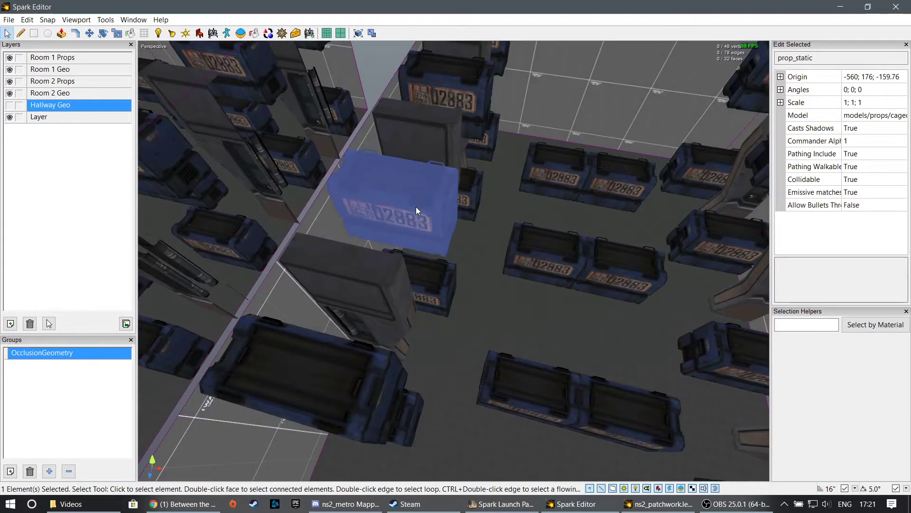
pyautogui.press('Escape')
# - Box-select Room 1, filter the props out so only its geometry is selected, and clear the selection
pyautogui.moveTo(416, 208); pyautogui.dragTo(454, 261, button='middle')
pyautogui.press('s')
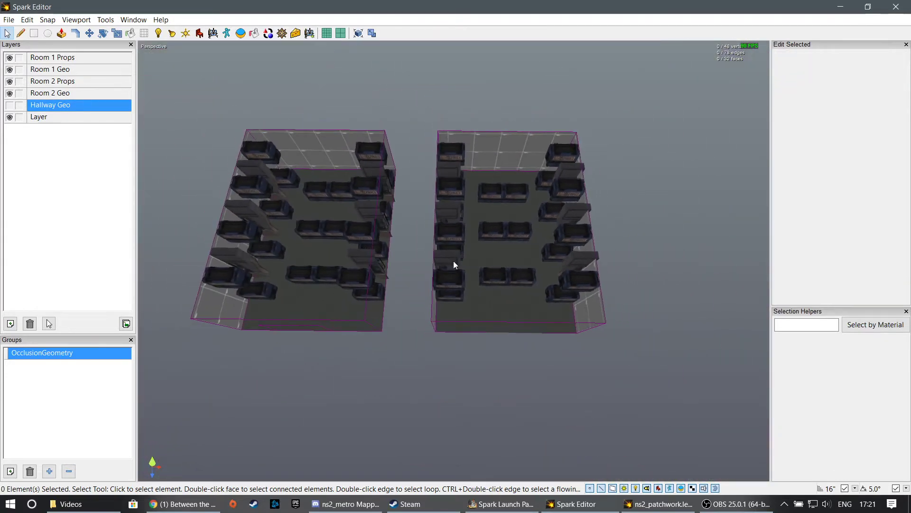
pyautogui.moveTo(420, 104); pyautogui.dragTo(682, 390)
pyautogui.press('d')
pyautogui.moveTo(682, 389); pyautogui.dragTo(454, 260, button='middle')
pyautogui.press('w')
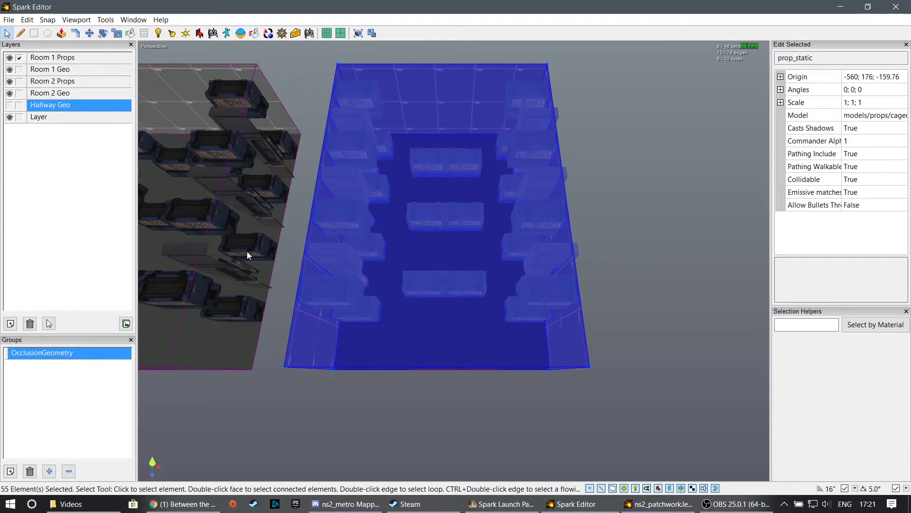
pyautogui.moveTo(420, 293); pyautogui.dragTo(421, 293, button='middle')
pyautogui.press('a')
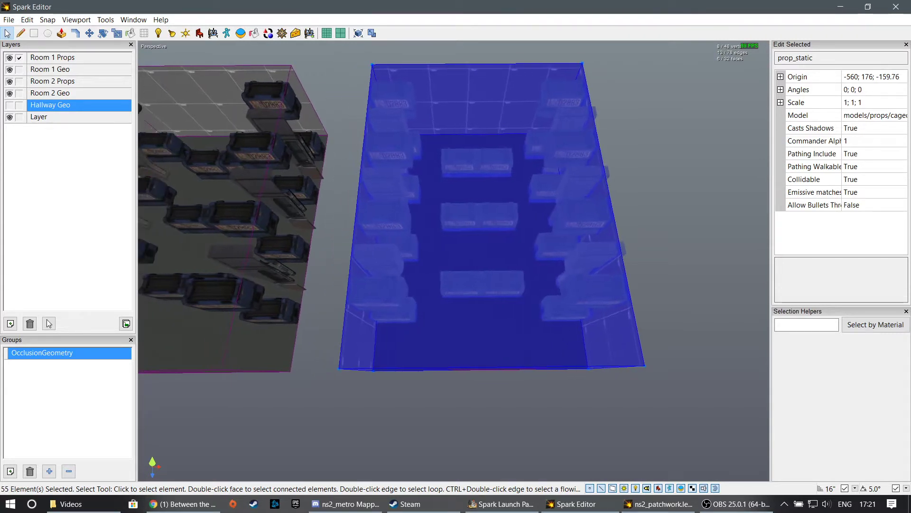
pyautogui.click(661, 488)
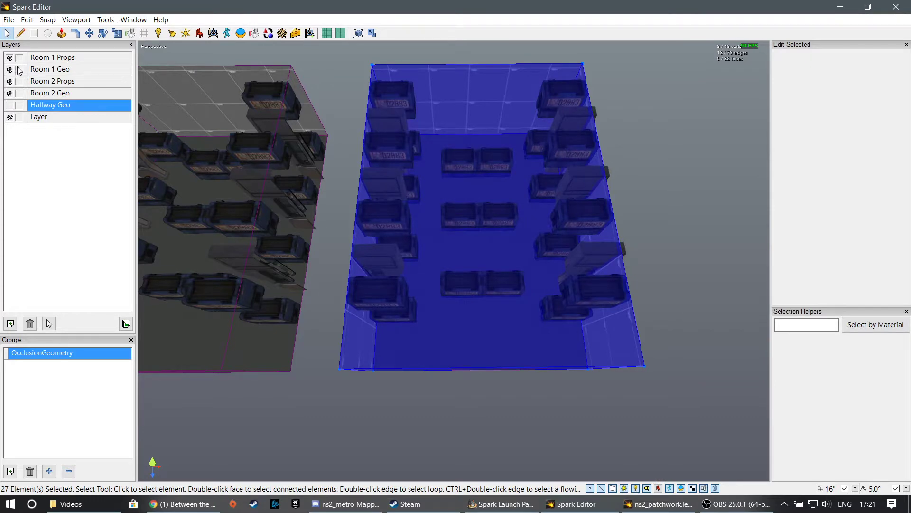
pyautogui.click(520, 261)
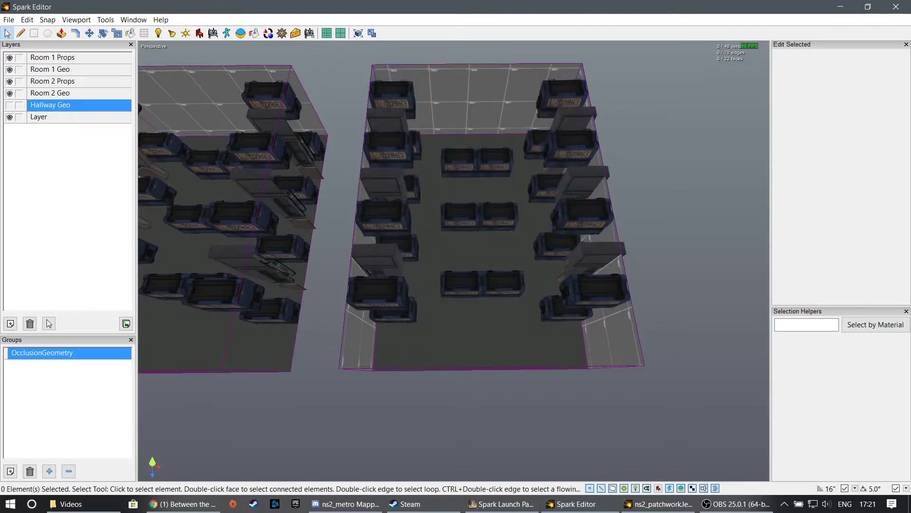
# - Box-select Room 2 with and without its props using the prop selection filter, and clear the selection
pyautogui.moveTo(520, 261); pyautogui.dragTo(521, 261, button='middle')
pyautogui.press('w')
pyautogui.press('s')
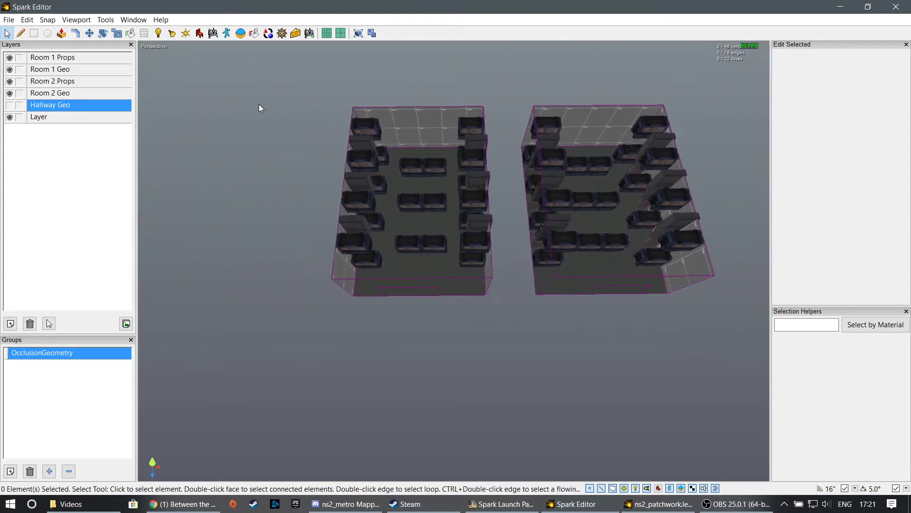
pyautogui.moveTo(267, 73); pyautogui.dragTo(506, 336)
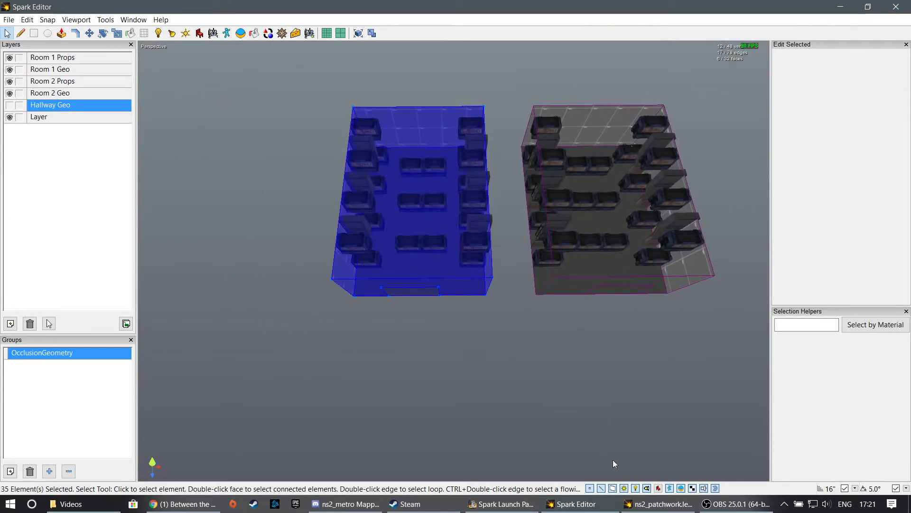
pyautogui.moveTo(299, 78); pyautogui.dragTo(505, 330)
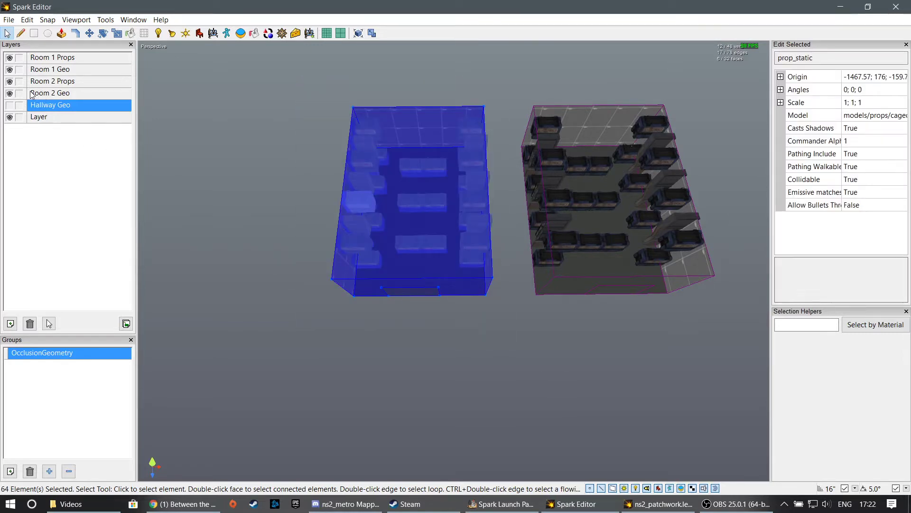
pyautogui.click(660, 490)
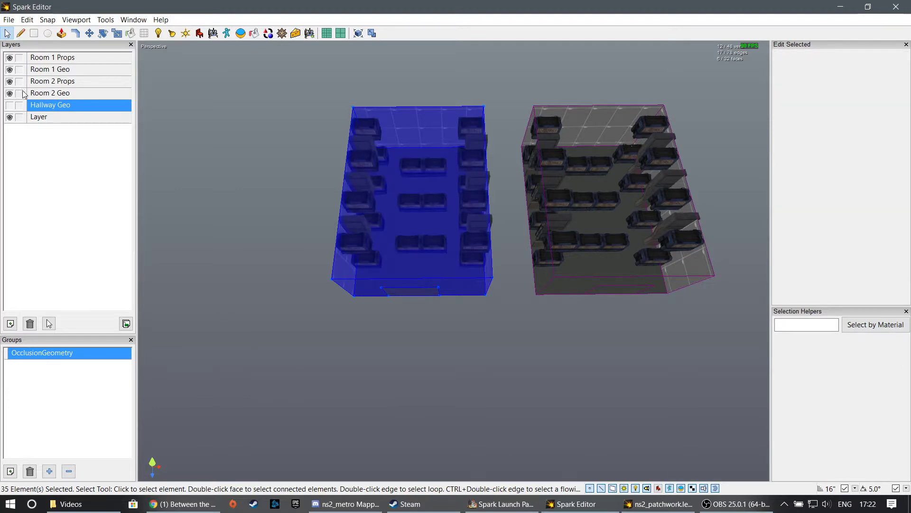
pyautogui.click(272, 164)
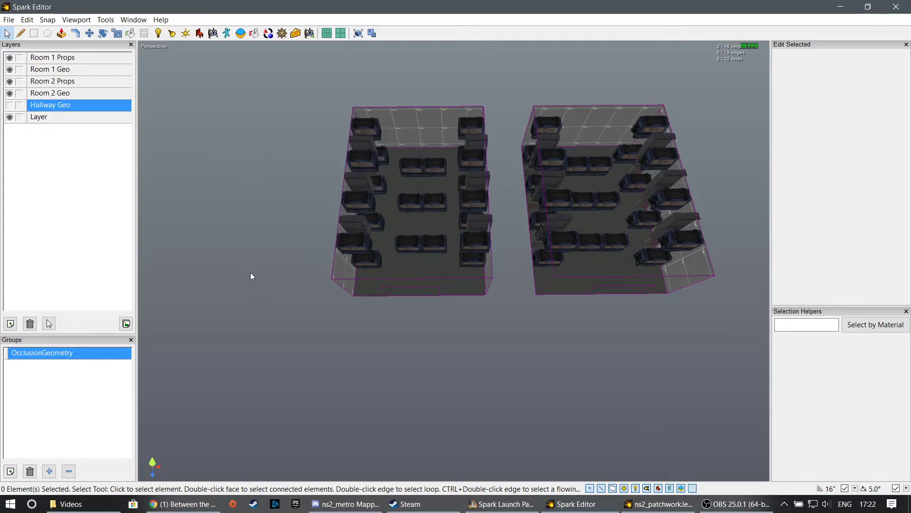
# - Hide the Room 1 Props, Room 1 Geo, Room 2 Props and Room 2 Geo layers and show them again
pyautogui.click(10, 58)
pyautogui.click(10, 69)
pyautogui.click(10, 81)
pyautogui.click(9, 93)
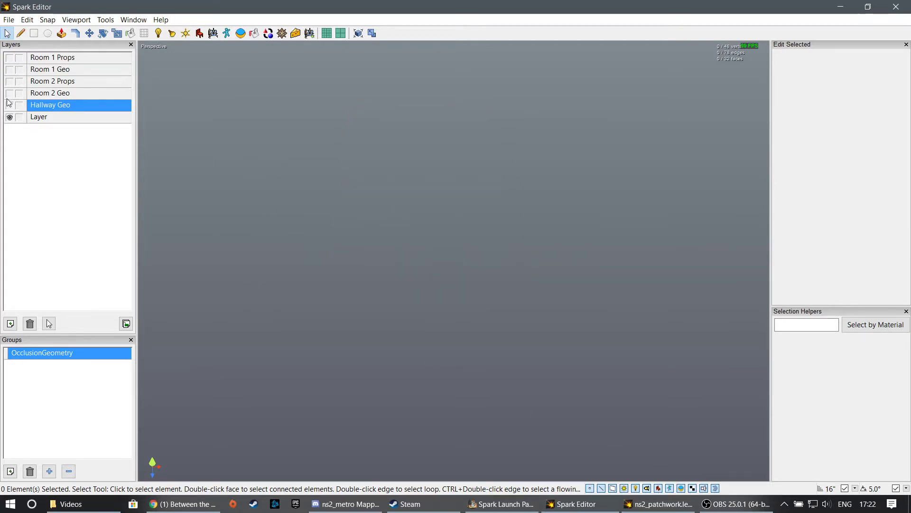
pyautogui.click(10, 93)
pyautogui.click(9, 81)
pyautogui.click(9, 70)
pyautogui.click(9, 58)
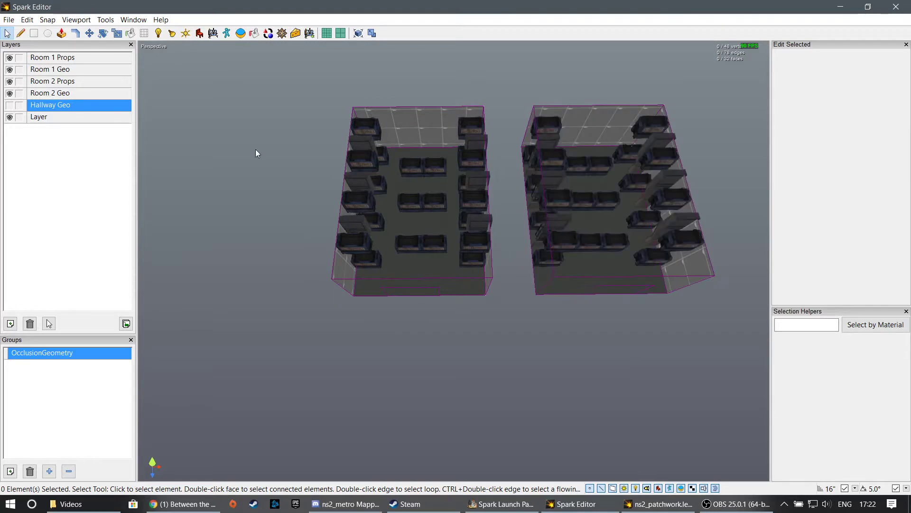
# - Hide the Room 2 Geo and Room 2 Props layers, leaving the Room 1 layers shown
pyautogui.moveTo(255, 149); pyautogui.dragTo(404, 118, button='middle')
pyautogui.scroll(5, 266, 114)
pyautogui.moveTo(454, 261)
pyautogui.mouseDown(button='middle')
pyautogui.moveTo(532, 260)
pyautogui.moveTo(503, 223)
pyautogui.moveTo(465, 213)
pyautogui.moveTo(454, 260)
pyautogui.mouseUp(button='middle')
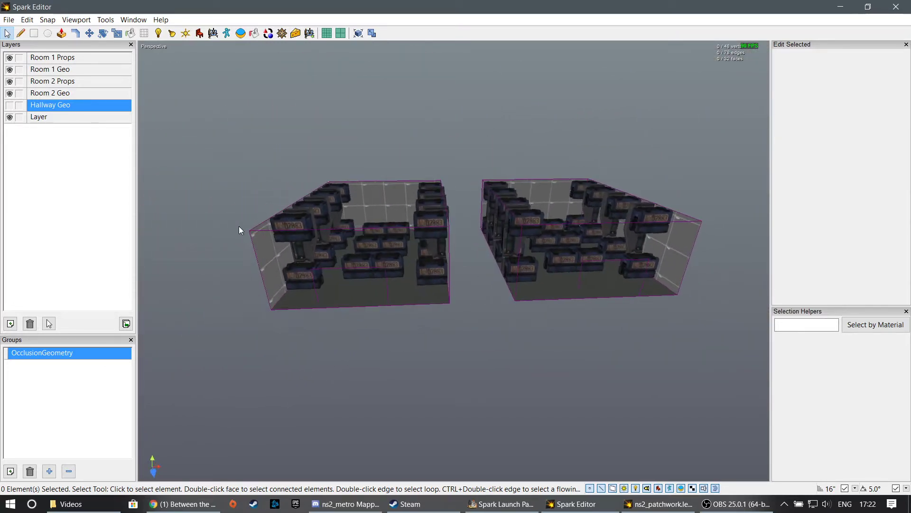
pyautogui.click(9, 93)
pyautogui.click(9, 81)
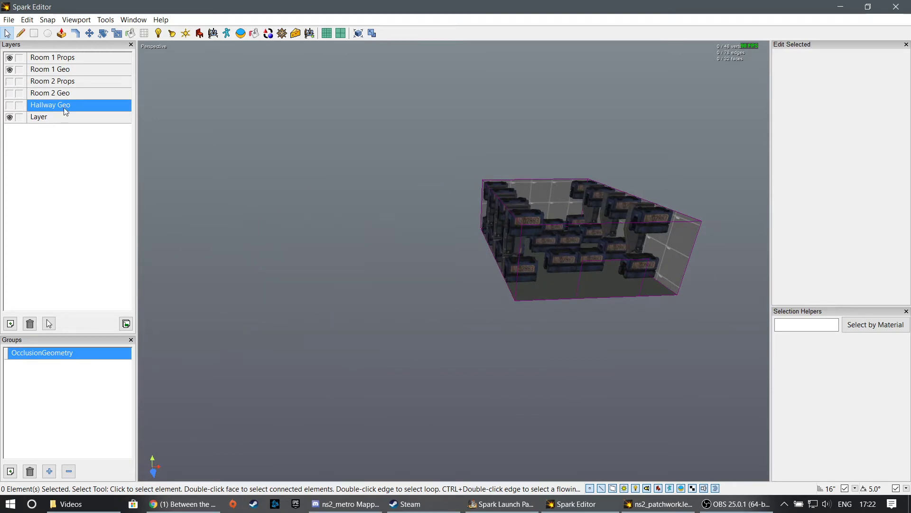
# - Box-select all of Room 1's geometry and props and frame the selection in the four-viewport layout
pyautogui.moveTo(454, 259)
pyautogui.mouseDown(button='middle')
pyautogui.moveTo(494, 238)
pyautogui.moveTo(454, 260)
pyautogui.mouseUp(button='middle')
pyautogui.moveTo(390, 121); pyautogui.dragTo(697, 299)
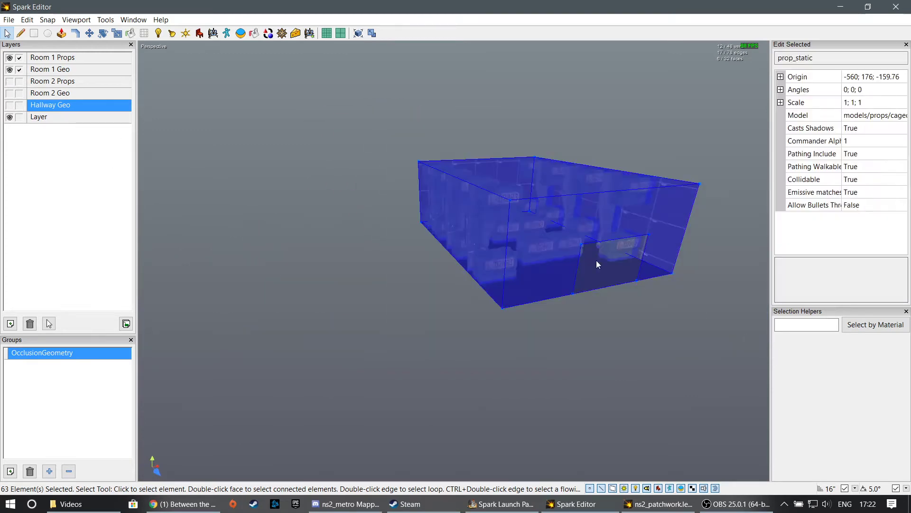
pyautogui.click(372, 33)
pyautogui.press('z')
pyautogui.press('z')
pyautogui.press('z')
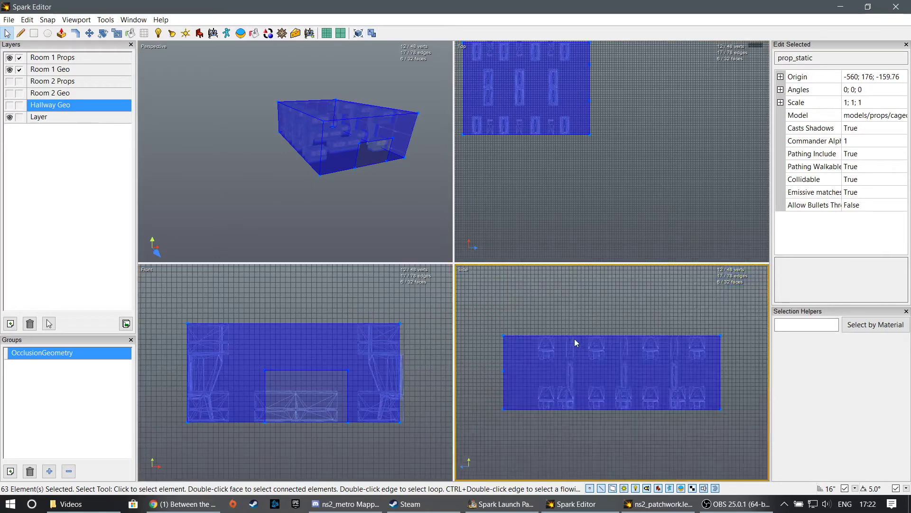
# - Box-select the upper part of Room 1 in the Side view, and select only the floor face in the Perspective view
pyautogui.click(492, 343)
pyautogui.moveTo(483, 301); pyautogui.dragTo(742, 378)
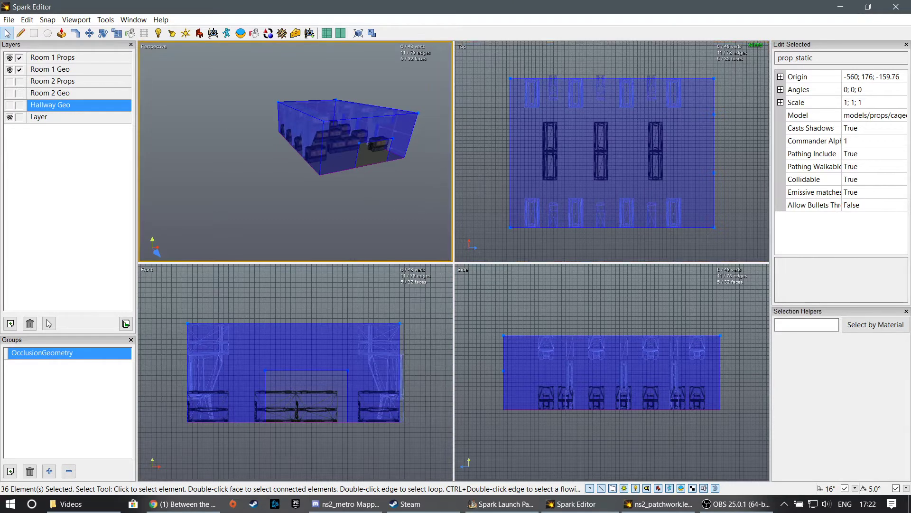
pyautogui.moveTo(332, 142)
pyautogui.mouseDown(button='right')
pyautogui.moveTo(354, 155)
pyautogui.moveTo(311, 142)
pyautogui.moveTo(266, 155)
pyautogui.moveTo(285, 151)
pyautogui.moveTo(292, 128)
pyautogui.moveTo(299, 152)
pyautogui.moveTo(278, 151)
pyautogui.moveTo(332, 152)
pyautogui.mouseUp(button='right')
pyautogui.moveTo(256, 152); pyautogui.dragTo(353, 152, button='right')
pyautogui.click(256, 165)
pyautogui.moveTo(295, 152)
pyautogui.mouseDown(button='right')
pyautogui.moveTo(304, 181)
pyautogui.moveTo(332, 147)
pyautogui.moveTo(344, 150)
pyautogui.moveTo(304, 159)
pyautogui.moveTo(309, 171)
pyautogui.moveTo(314, 138)
pyautogui.moveTo(295, 152)
pyautogui.mouseUp(button='right')
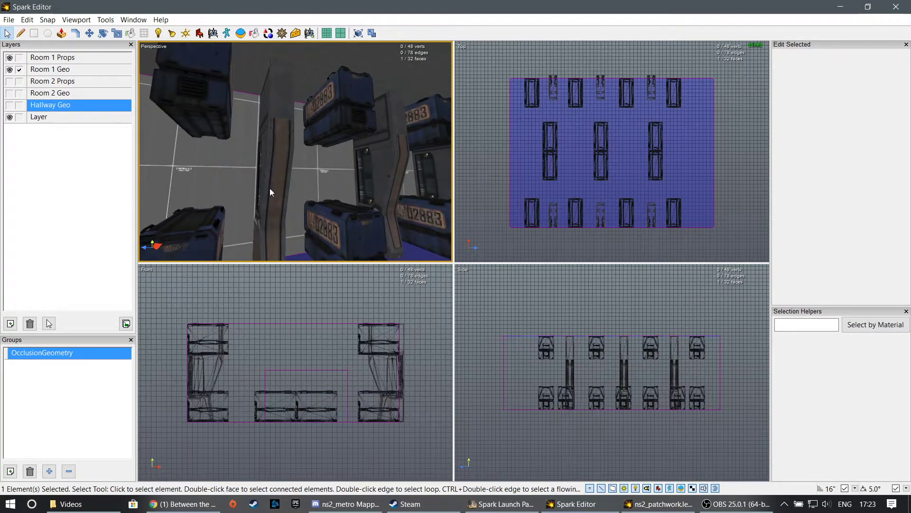
pyautogui.moveTo(270, 188); pyautogui.dragTo(345, 192, button='right')
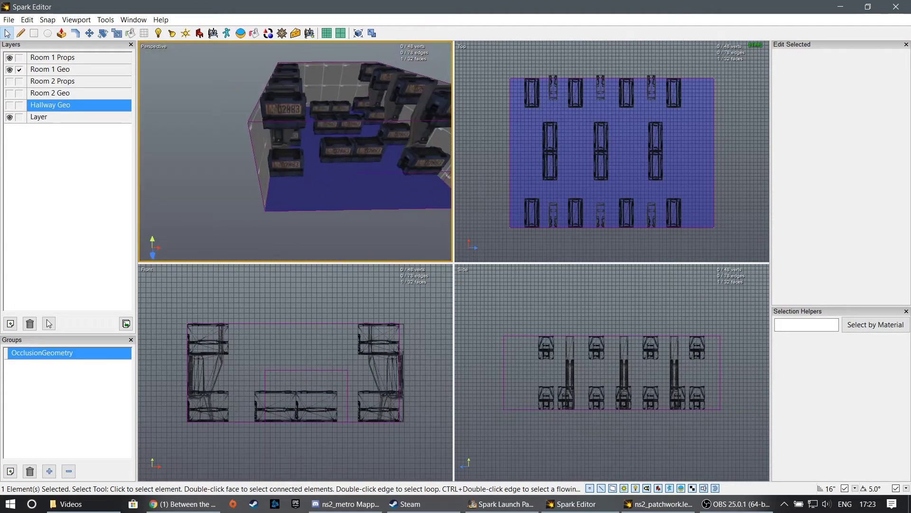
pyautogui.moveTo(295, 152); pyautogui.dragTo(295, 152, button='right')
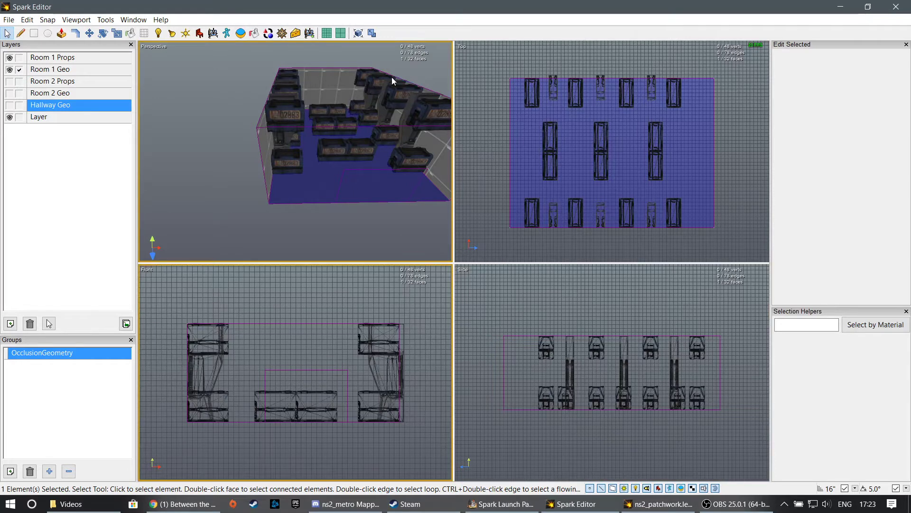
# - Box-select the upper part of Room 1 in the Side view, limiting the selection to the ceiling, upper crates and doorway's top edge
pyautogui.moveTo(488, 296); pyautogui.dragTo(740, 372)
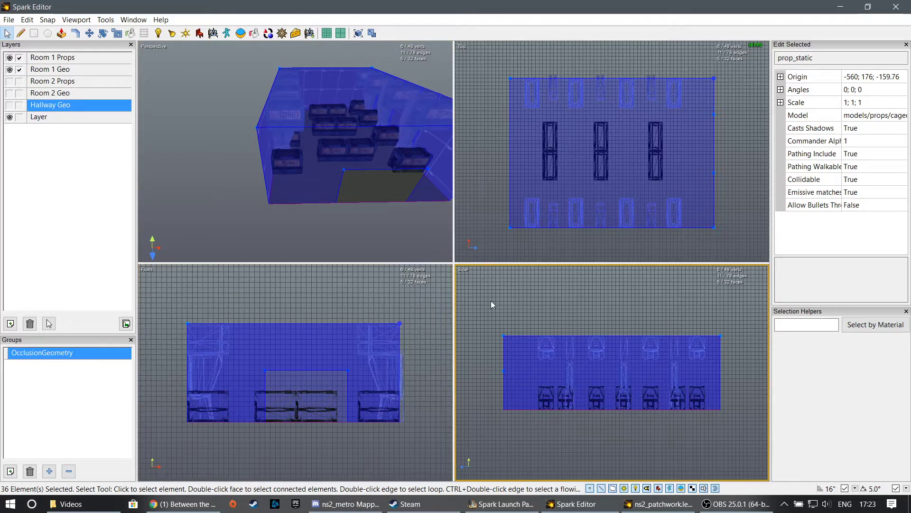
pyautogui.moveTo(473, 288); pyautogui.dragTo(750, 372)
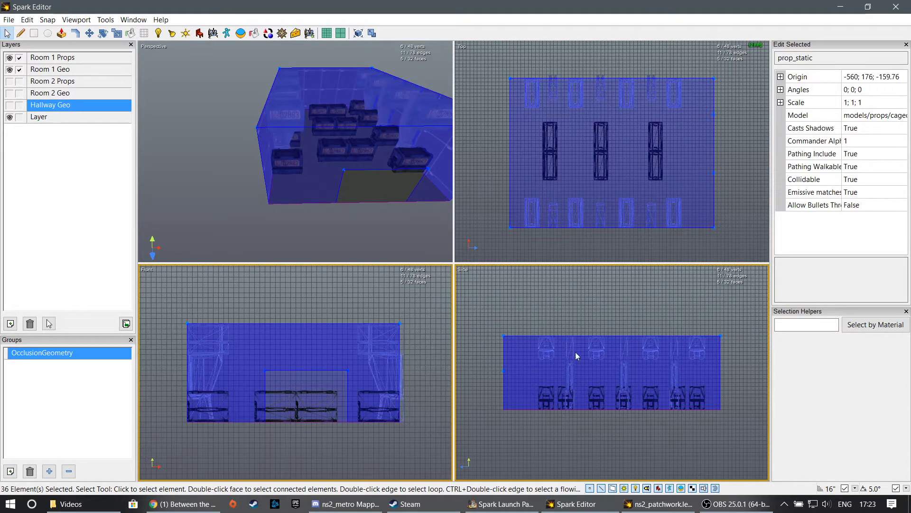
pyautogui.moveTo(484, 434); pyautogui.dragTo(731, 380)
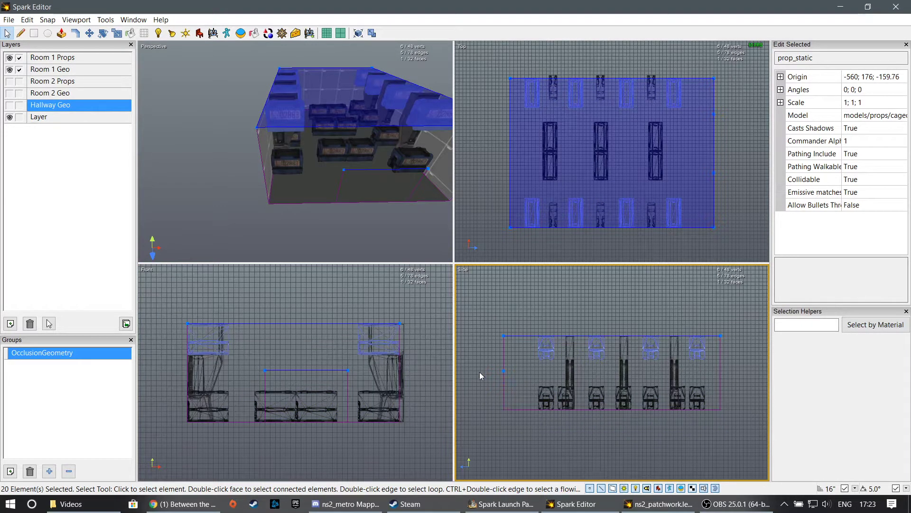
# - Examine the selected ceiling, upper crates and doorway edge from inside and outside Room 1 in the Perspective view
pyautogui.press('w')
pyautogui.moveTo(361, 223); pyautogui.dragTo(361, 222, button='right')
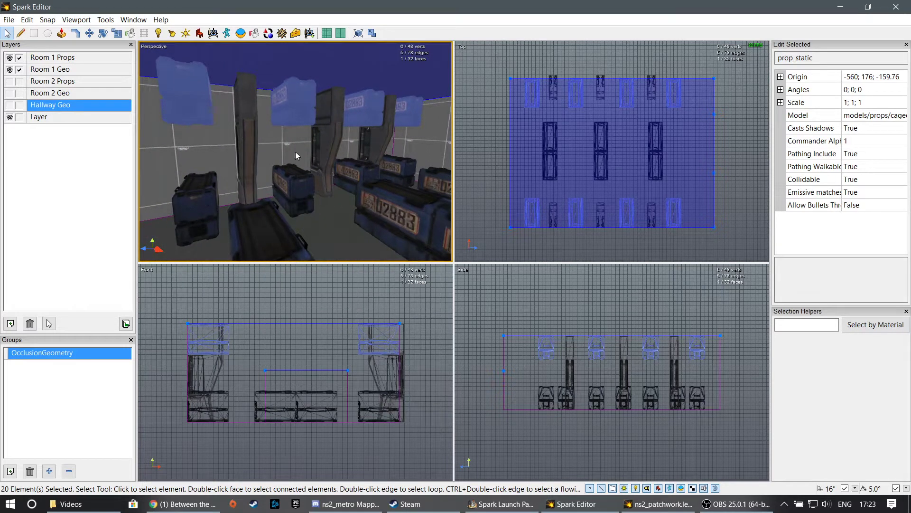
pyautogui.moveTo(293, 153); pyautogui.dragTo(292, 153, button='right')
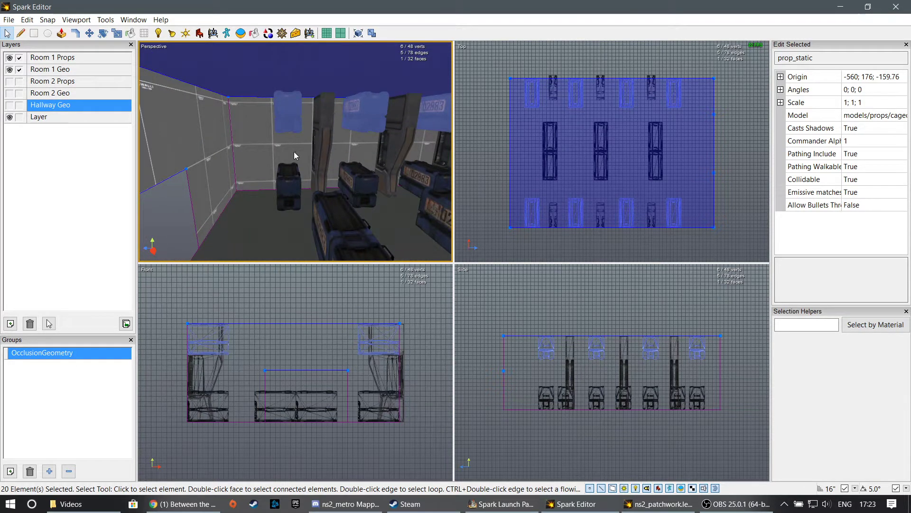
pyautogui.moveTo(366, 179); pyautogui.dragTo(285, 162, button='right')
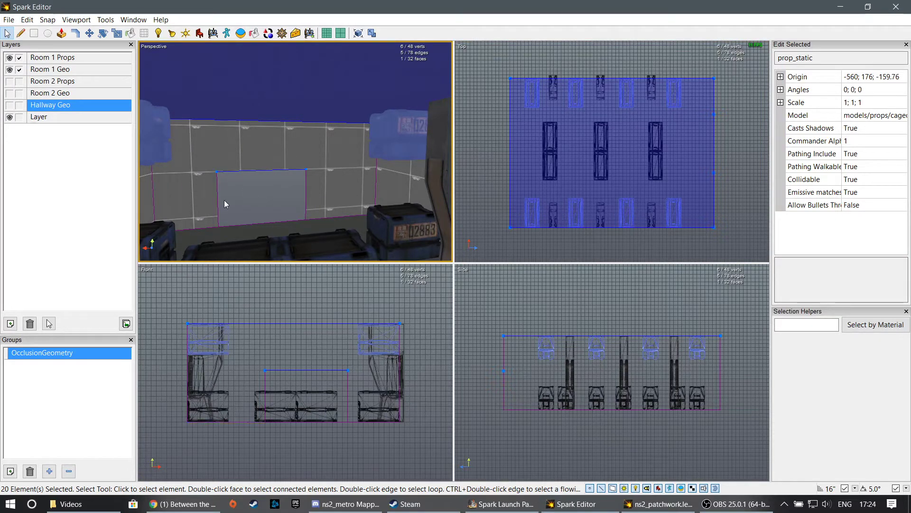
pyautogui.moveTo(224, 200); pyautogui.dragTo(203, 143, button='right')
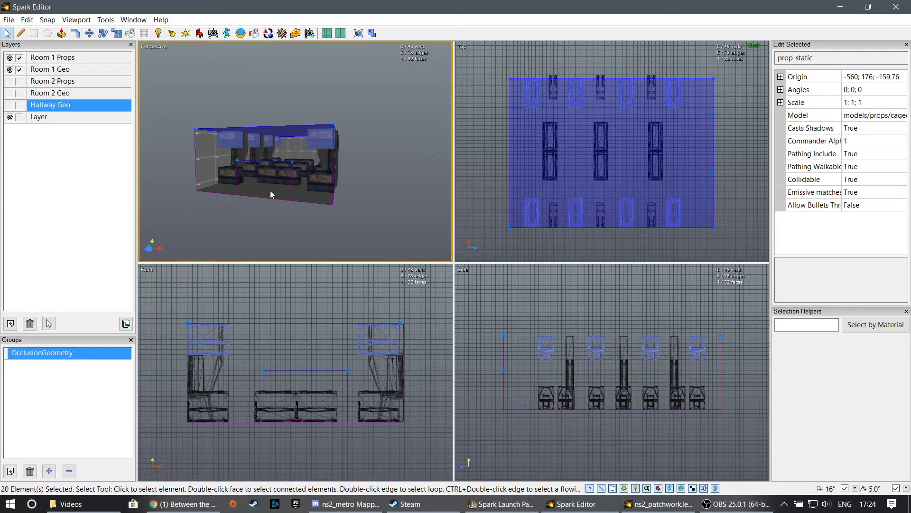
pyautogui.press('w')
pyautogui.moveTo(270, 191); pyautogui.dragTo(295, 152, button='right')
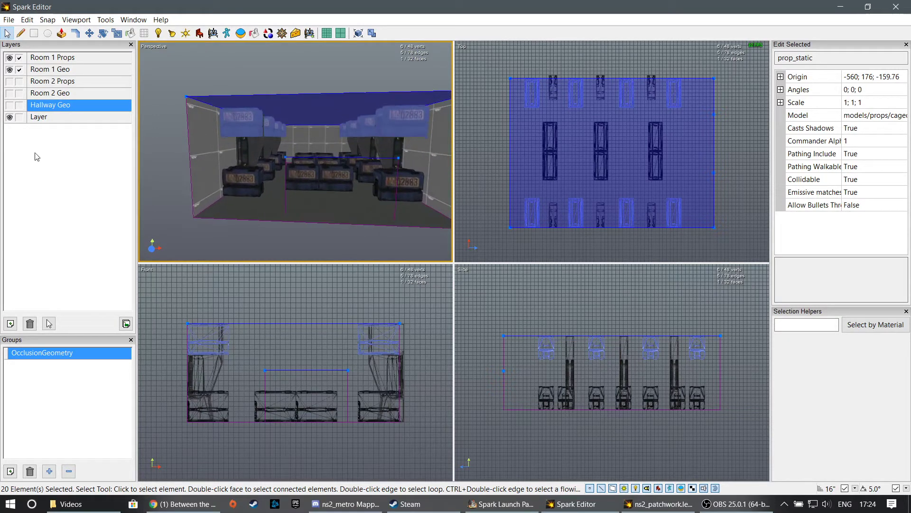
# - Rename the new layer holding Room 1's ceiling and upper crates to "Comm invis" and clear the selection
pyautogui.doubleClick(66, 119)
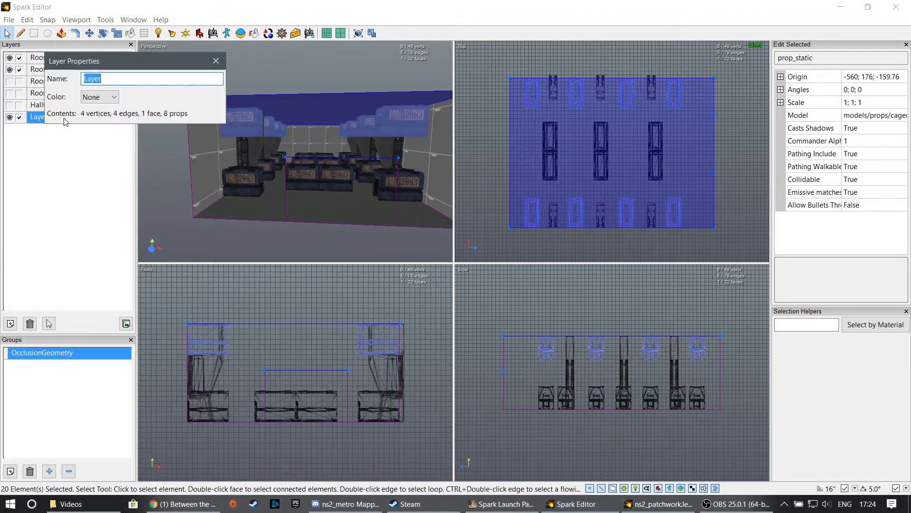
pyautogui.write('Comm invis')
pyautogui.press('Return')
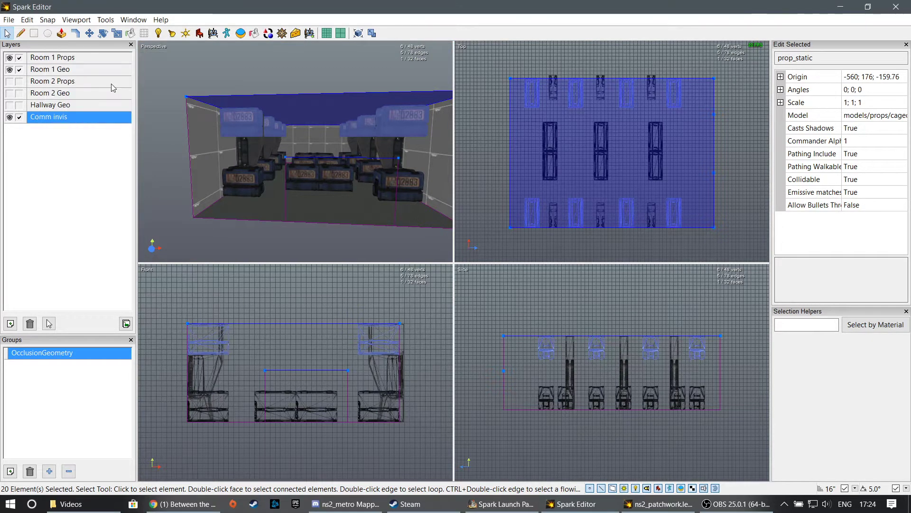
pyautogui.click(167, 123)
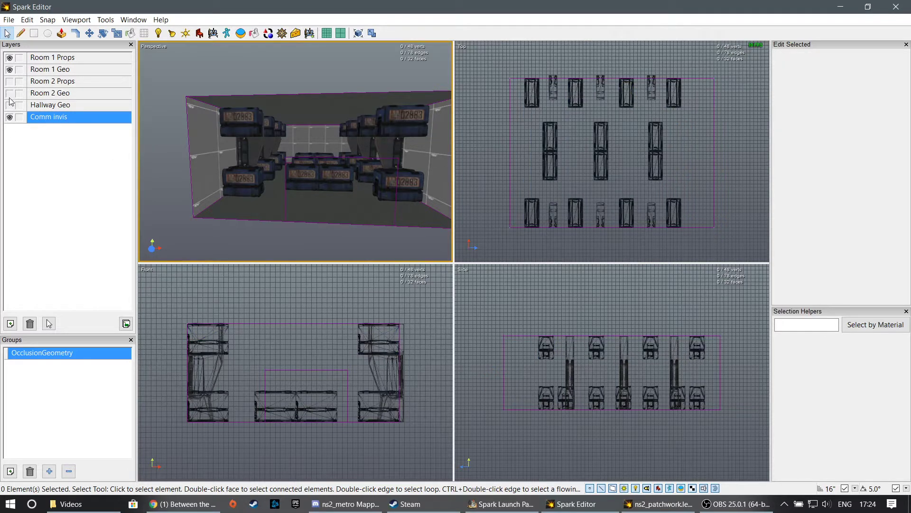
# - Hide the Room 1 Props, Room 1 Geo and Comm invis layers, and show Room 2 Props and Room 2 Geo
pyautogui.click(9, 69)
pyautogui.click(9, 58)
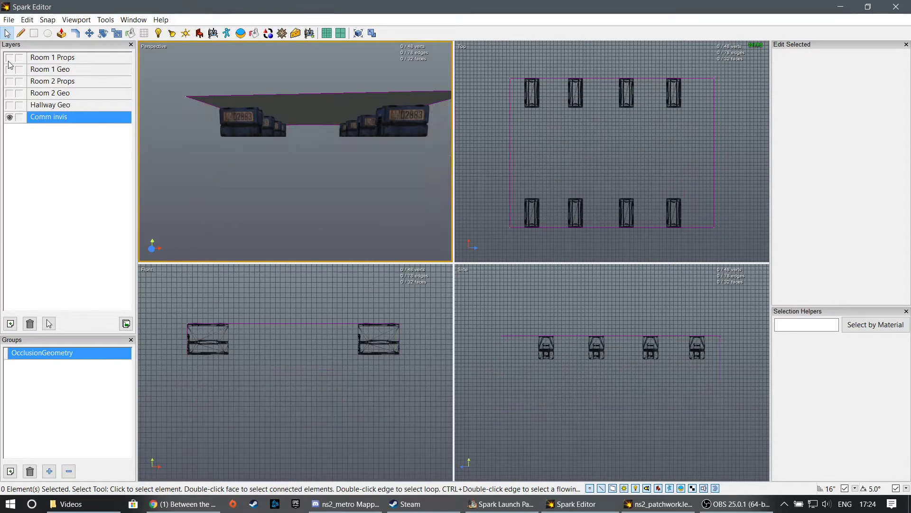
pyautogui.click(9, 81)
pyautogui.click(10, 93)
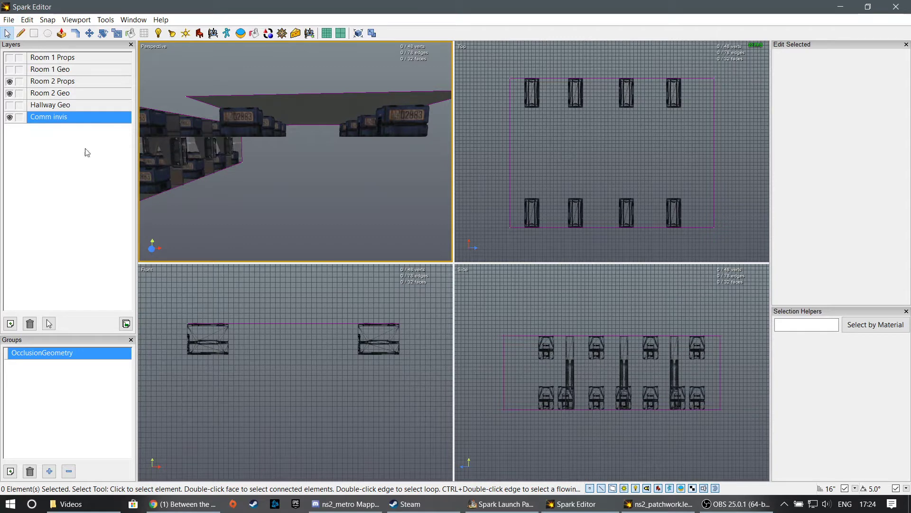
pyautogui.click(10, 118)
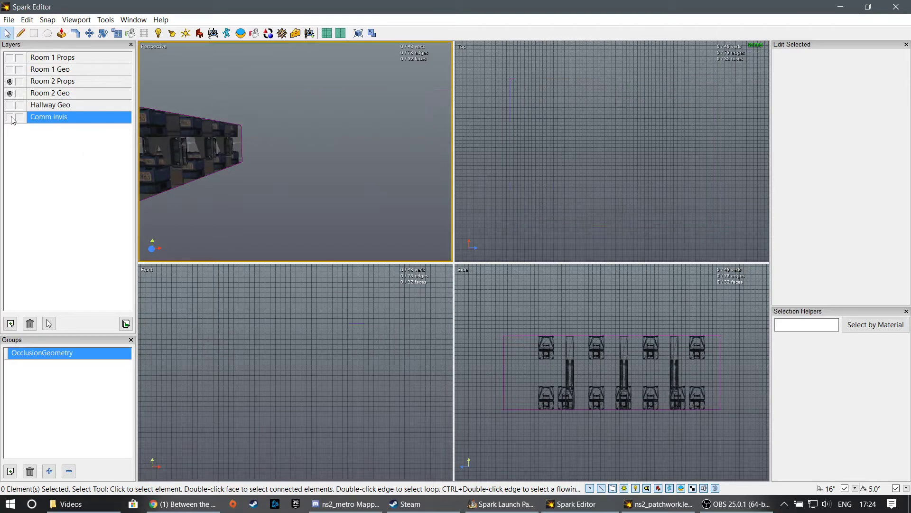
# - Select only Room 2's ceiling and upper crates, and assign them to the Comm invis layer
pyautogui.press('a')
pyautogui.moveTo(291, 156); pyautogui.dragTo(291, 156, button='right')
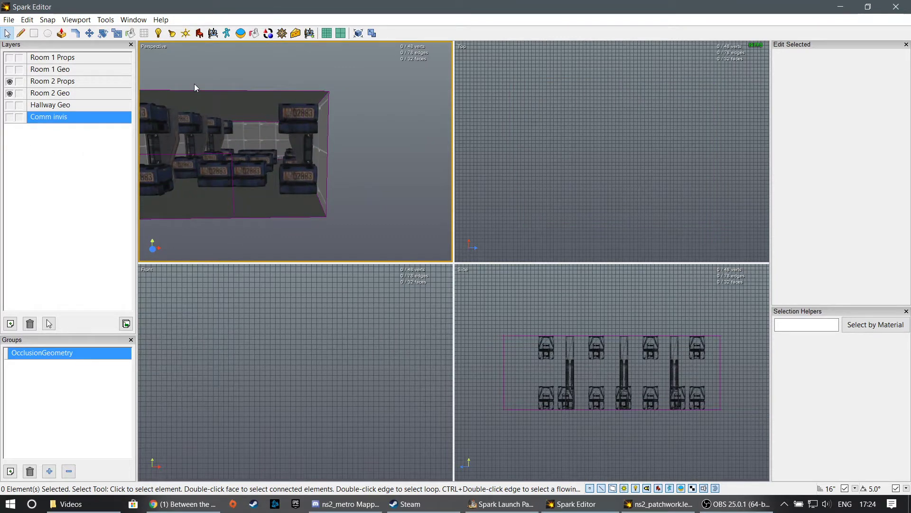
pyautogui.hotkey('ctrl', 'a')
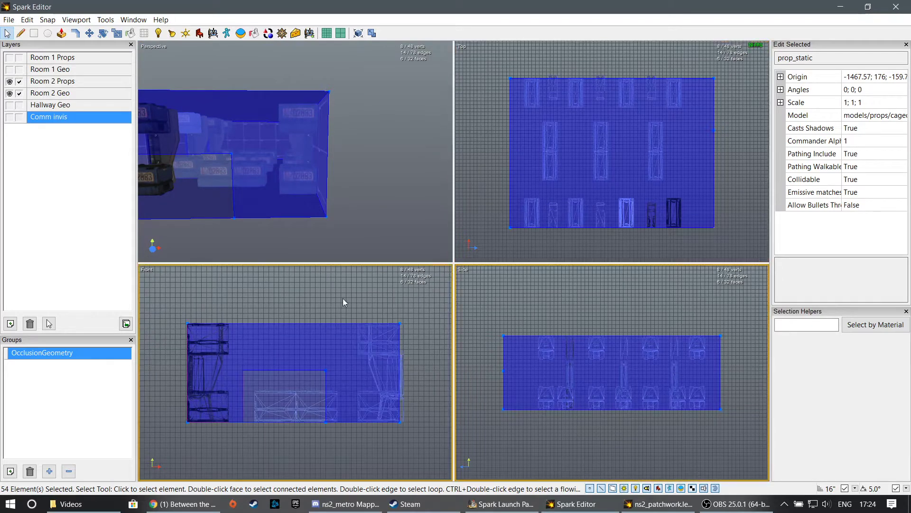
pyautogui.moveTo(484, 307); pyautogui.dragTo(728, 376)
pyautogui.keyDown('ctrl'); pyautogui.moveTo(542, 415); pyautogui.dragTo(748, 369); pyautogui.keyUp('ctrl')
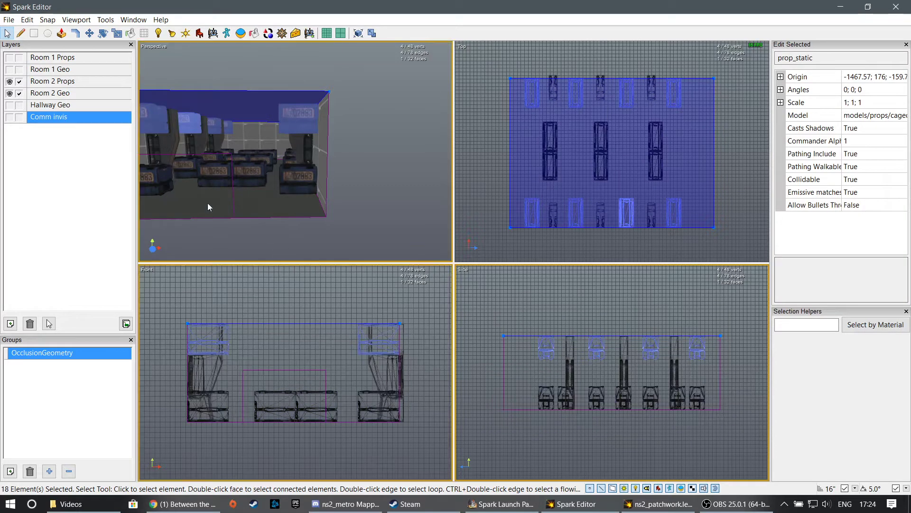
pyautogui.click(35, 164)
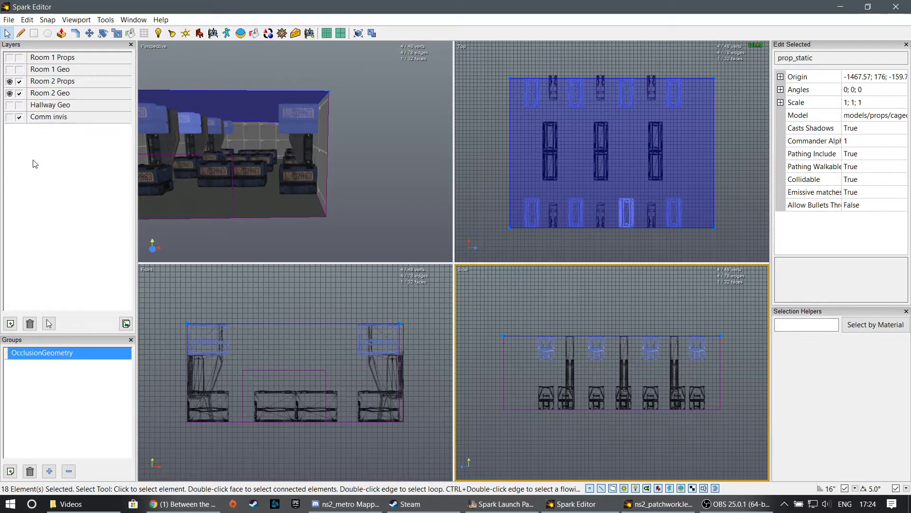
pyautogui.click(338, 110)
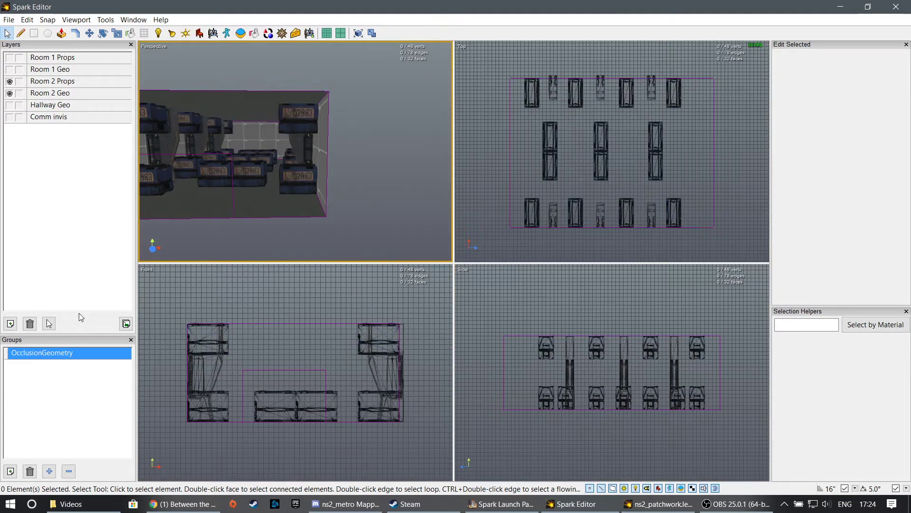
# - Create a new group and name it CommanderInvisible
pyautogui.click(12, 472)
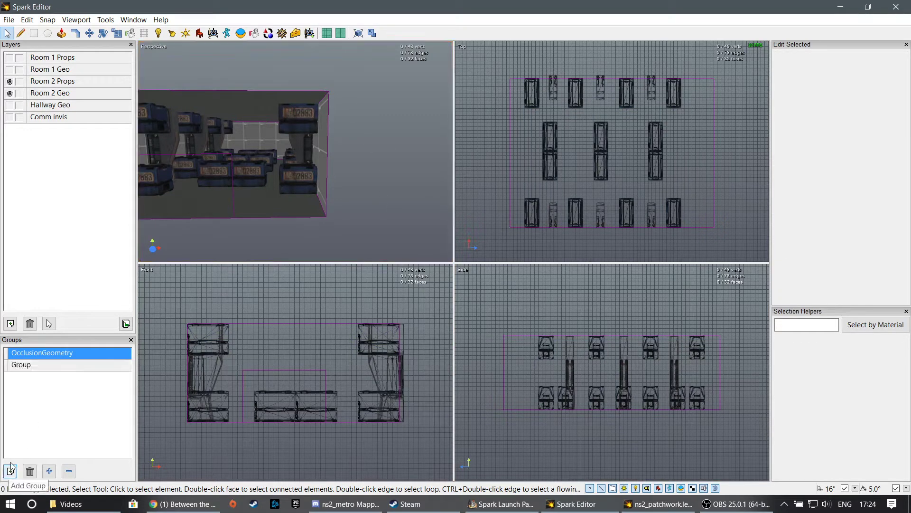
pyautogui.doubleClick(30, 366)
pyautogui.write('Command')
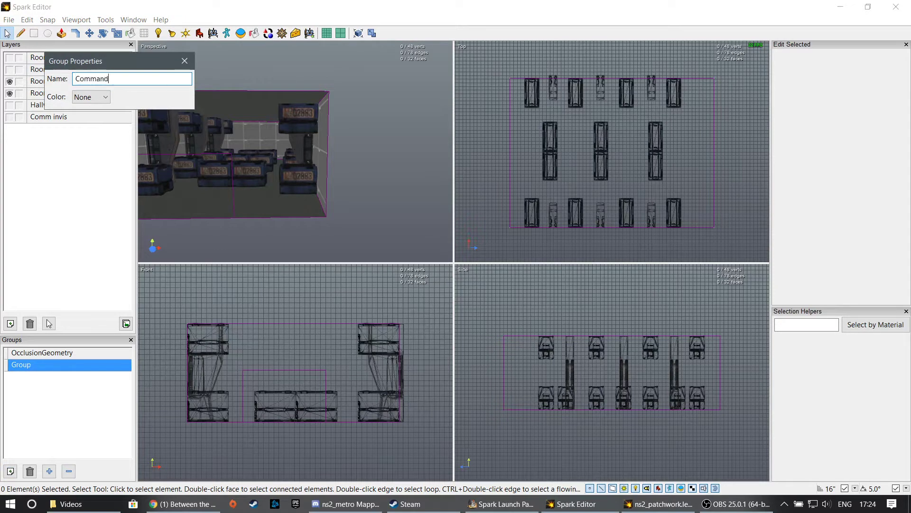
pyautogui.write('erInvisible')
pyautogui.press('Return')
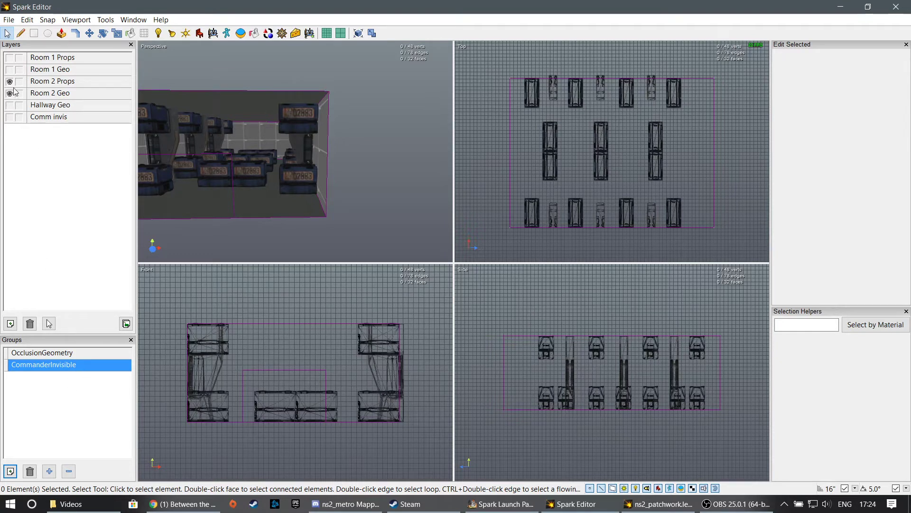
# - Show the Comm invis layer, select all of its contents, and add them to the CommanderInvisible group
pyautogui.click(10, 117)
pyautogui.click(62, 119)
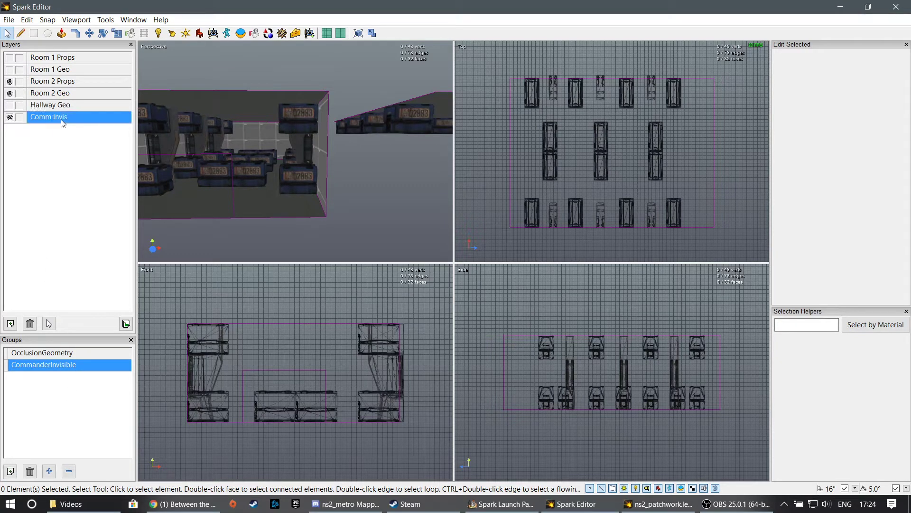
pyautogui.click(48, 323)
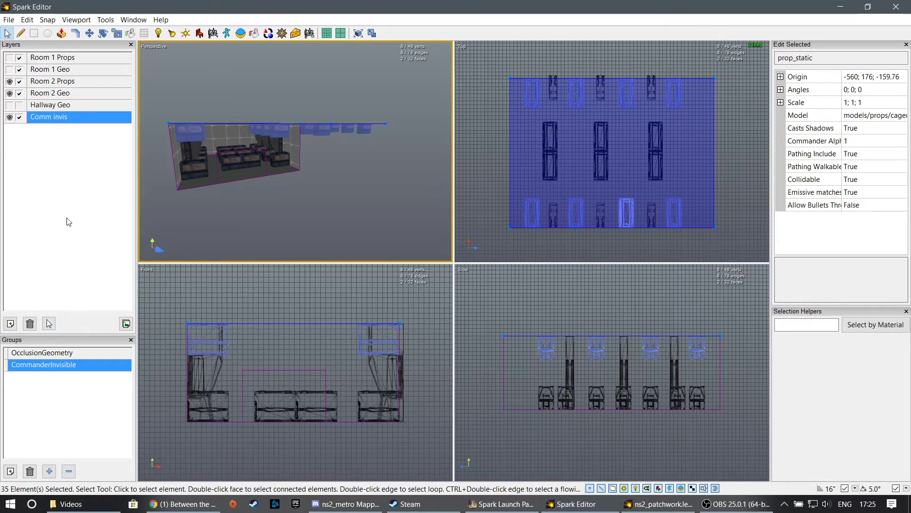
pyautogui.click(49, 471)
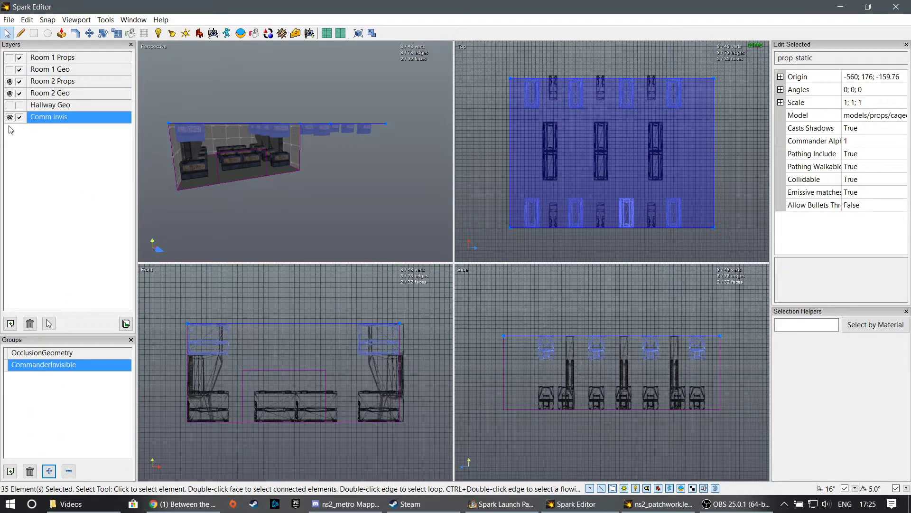
# - Clear the selection and check which ceilings and crates belong to the CommanderInvisible group
pyautogui.click(220, 226)
pyautogui.doubleClick(51, 370)
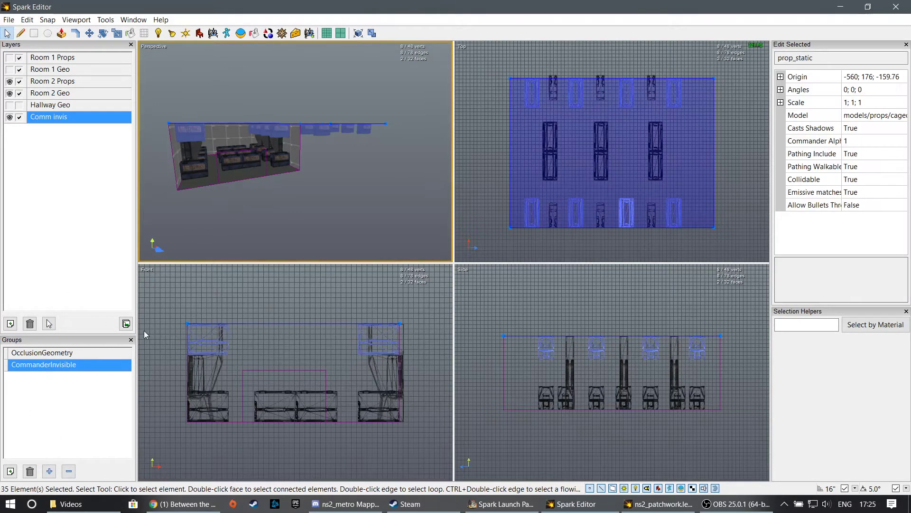
pyautogui.click(288, 237)
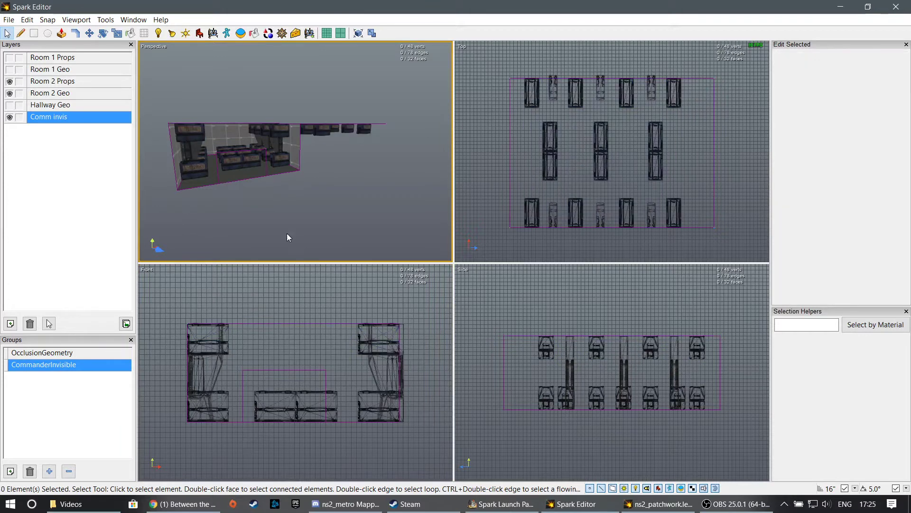
pyautogui.doubleClick(72, 370)
pyautogui.click(231, 206)
# - Hide the Comm invis layer, show Room 1 Props, Room 1 Geo and Hallway Geo, and enlarge the Perspective view
pyautogui.click(10, 117)
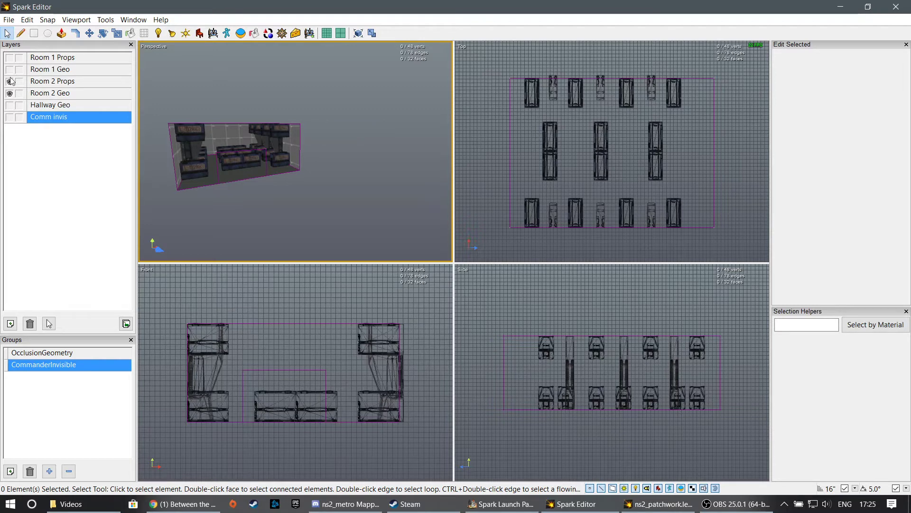
pyautogui.click(10, 69)
pyautogui.click(10, 59)
pyautogui.click(10, 105)
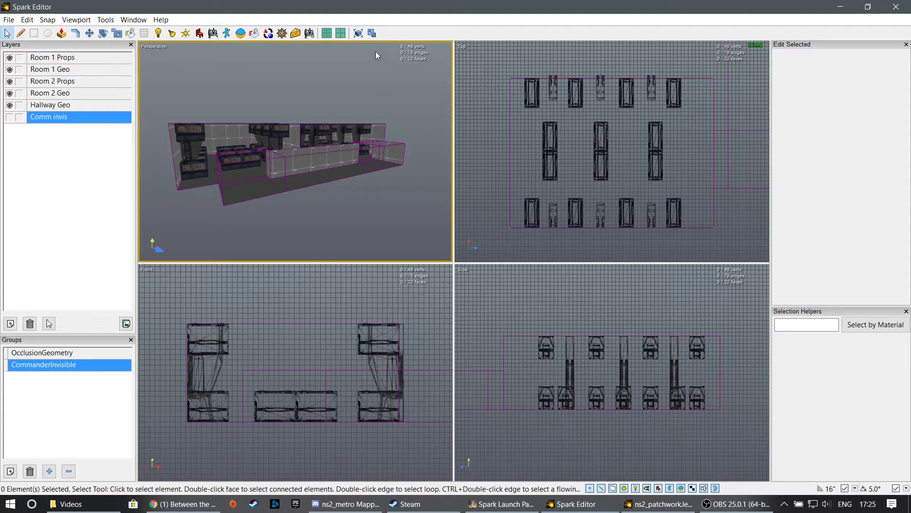
pyautogui.click(373, 33)
pyautogui.moveTo(286, 289); pyautogui.dragTo(377, 287, button='right')
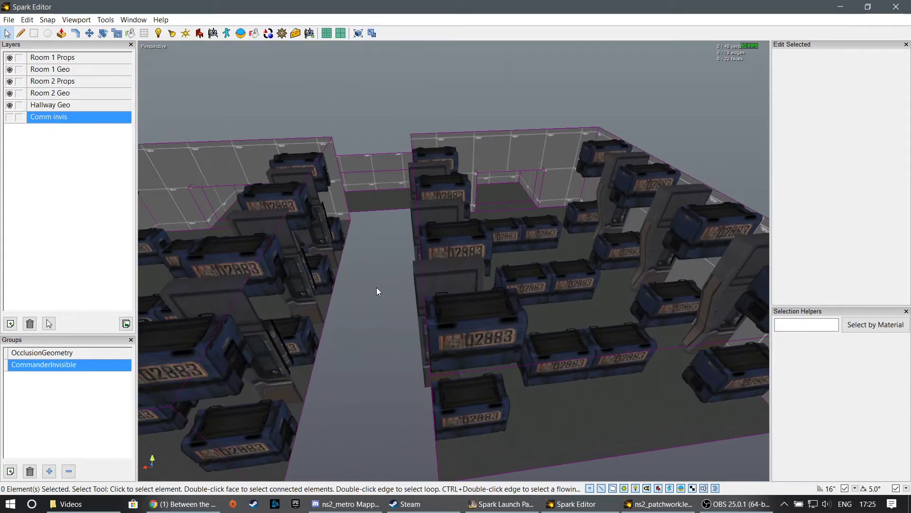
# - Create a new layer and name it Occlusion
pyautogui.click(11, 324)
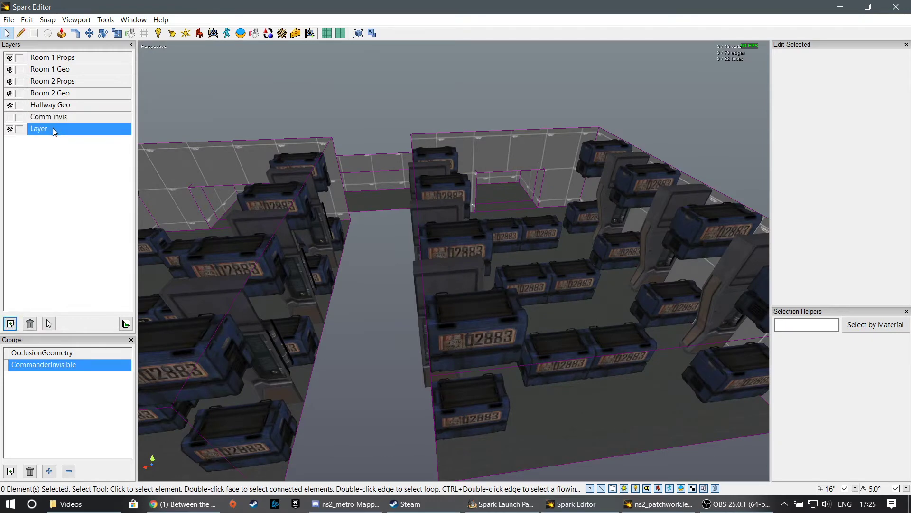
pyautogui.doubleClick(39, 129)
pyautogui.write('Occlusio')
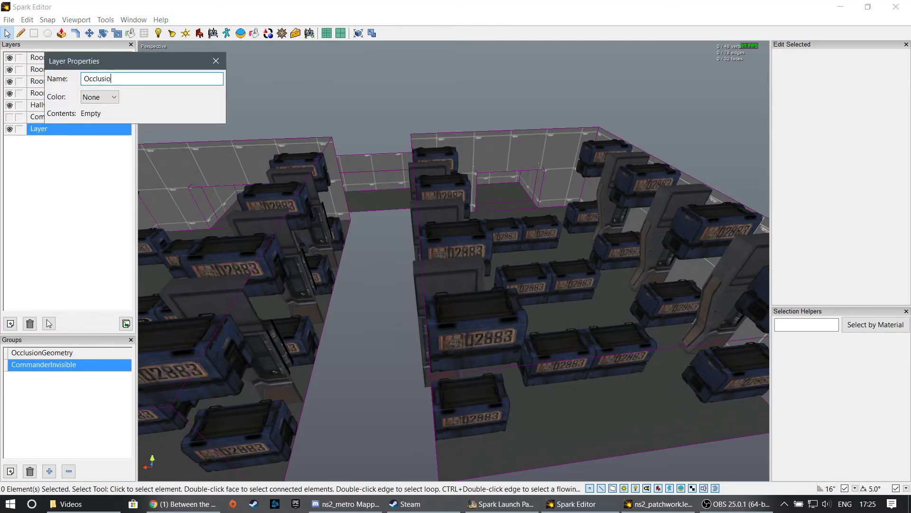
pyautogui.write('n')
pyautogui.press('Return')
# - Select the hallway's outer wall face and examine how the walls separate the rooms and hallway from above
pyautogui.moveTo(340, 84); pyautogui.dragTo(491, 167, button='middle')
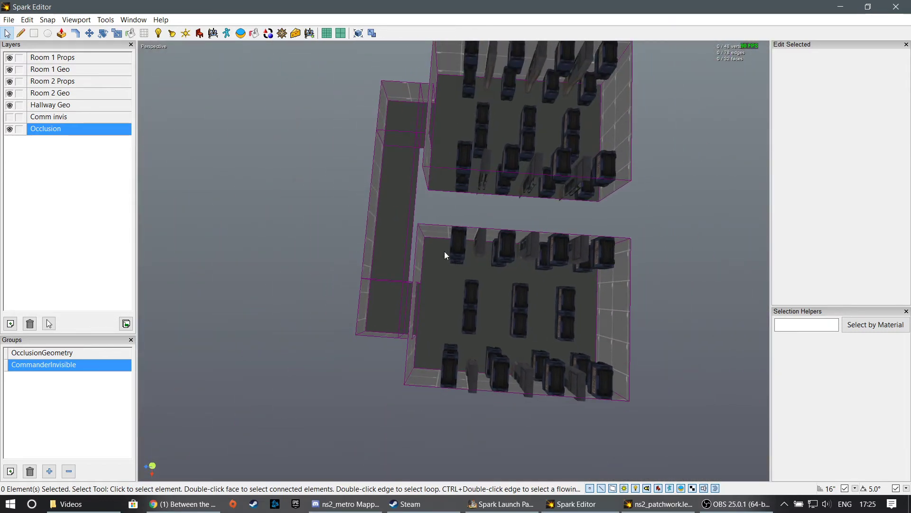
pyautogui.moveTo(482, 177); pyautogui.dragTo(593, 213, button='middle')
pyautogui.click(374, 186)
pyautogui.moveTo(454, 261)
pyautogui.mouseDown(button='middle')
pyautogui.moveTo(498, 247)
pyautogui.moveTo(603, 244)
pyautogui.moveTo(451, 254)
pyautogui.moveTo(449, 239)
pyautogui.moveTo(463, 237)
pyautogui.moveTo(522, 239)
pyautogui.moveTo(517, 276)
pyautogui.moveTo(523, 264)
pyautogui.moveTo(501, 254)
pyautogui.moveTo(454, 265)
pyautogui.mouseUp(button='middle')
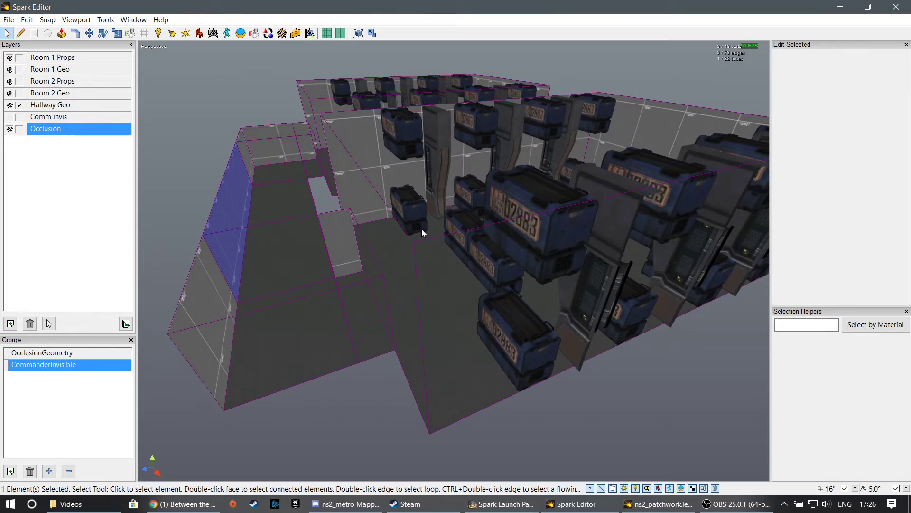
pyautogui.moveTo(422, 229); pyautogui.dragTo(451, 260, button='middle')
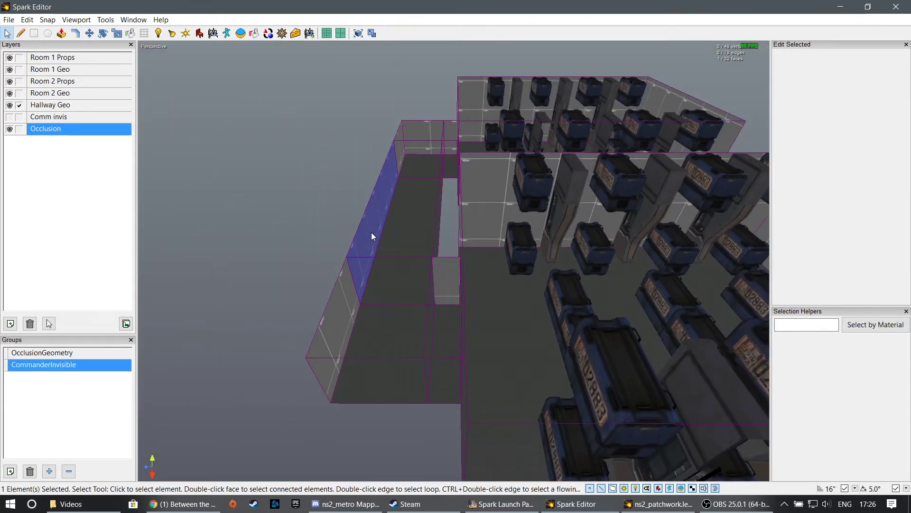
pyautogui.moveTo(494, 185); pyautogui.dragTo(511, 195, button='middle')
# - Try moving the lower crate beside Room 1's wall along the X axis through that wall, and undo the moves
pyautogui.click(478, 223)
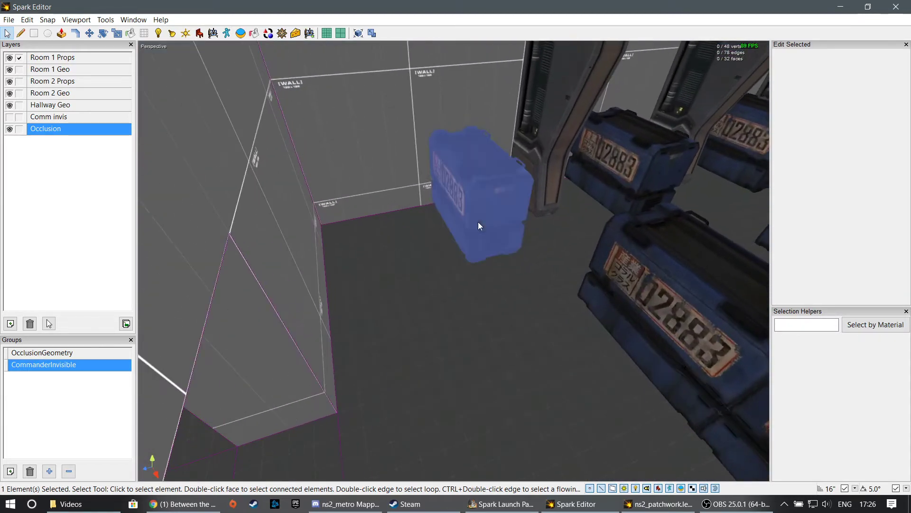
pyautogui.moveTo(478, 223); pyautogui.dragTo(437, 258, button='middle')
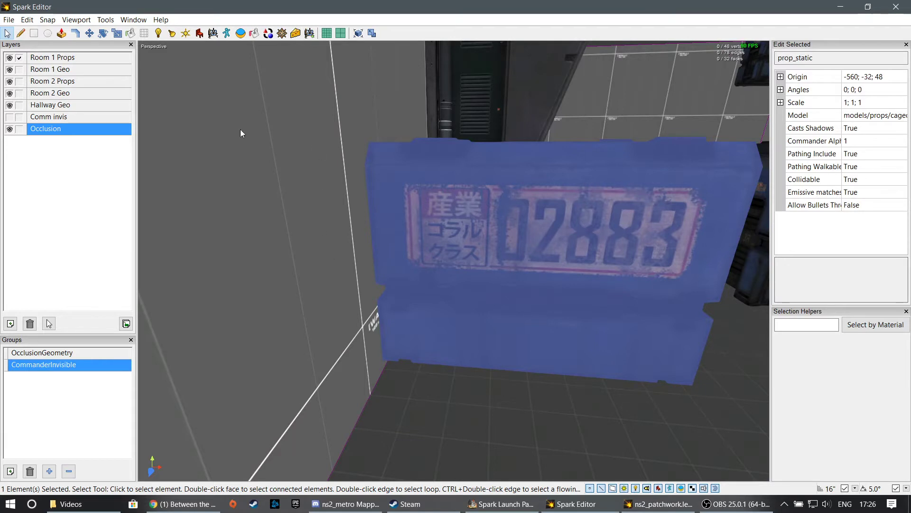
pyautogui.click(89, 33)
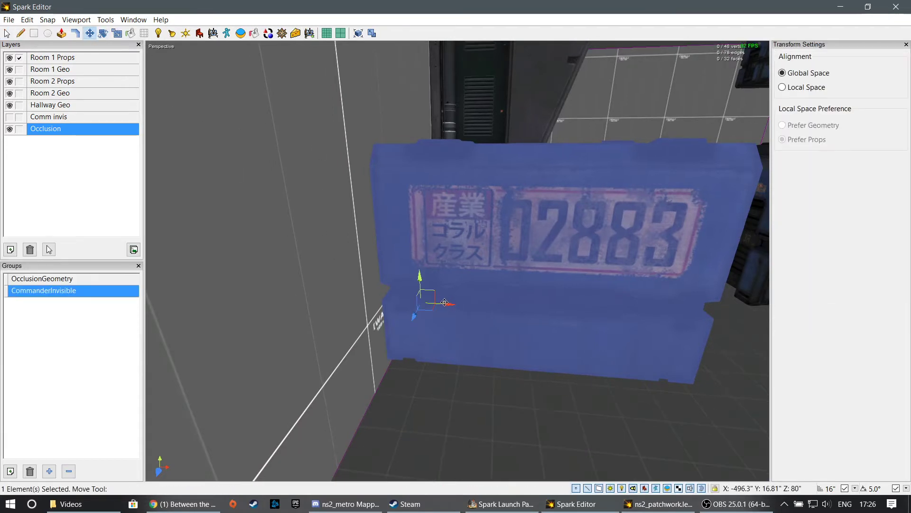
pyautogui.moveTo(445, 302); pyautogui.dragTo(361, 317)
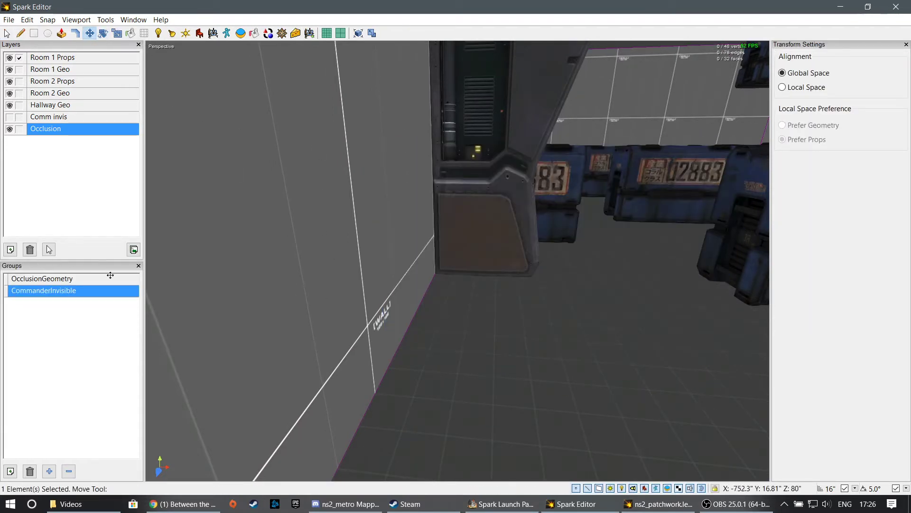
pyautogui.moveTo(171, 282); pyautogui.dragTo(267, 291)
pyautogui.moveTo(406, 370); pyautogui.dragTo(359, 368, button='middle')
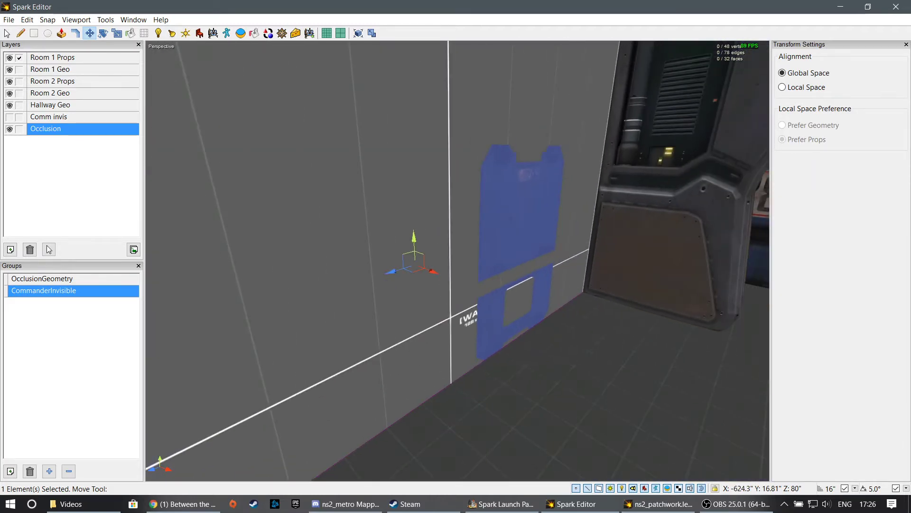
pyautogui.moveTo(457, 261); pyautogui.dragTo(517, 266, button='middle')
pyautogui.hotkey('ctrl', 'z')
pyautogui.hotkey('ctrl', 'z')
# - Duplicate Room 1's end wall face farthest from the hallway and move the copy about 16 units outward along Z
pyautogui.moveTo(458, 261)
pyautogui.mouseDown(button='middle')
pyautogui.moveTo(427, 261)
pyautogui.moveTo(499, 254)
pyautogui.moveTo(510, 268)
pyautogui.moveTo(565, 273)
pyautogui.moveTo(475, 257)
pyautogui.mouseUp(button='middle')
pyautogui.moveTo(418, 259); pyautogui.dragTo(403, 251, button='middle')
pyautogui.click(340, 197)
pyautogui.moveTo(340, 197); pyautogui.dragTo(366, 193, button='middle')
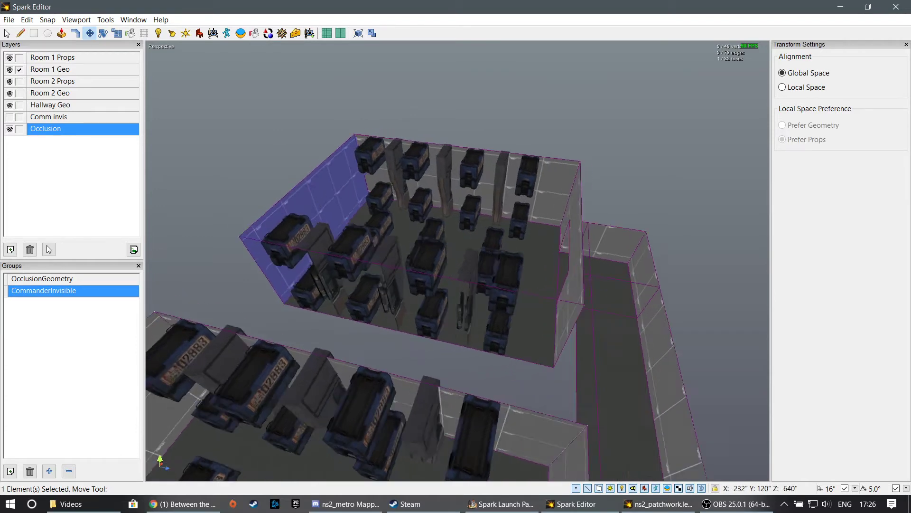
pyautogui.moveTo(457, 261); pyautogui.dragTo(457, 260, button='middle')
pyautogui.click(455, 232)
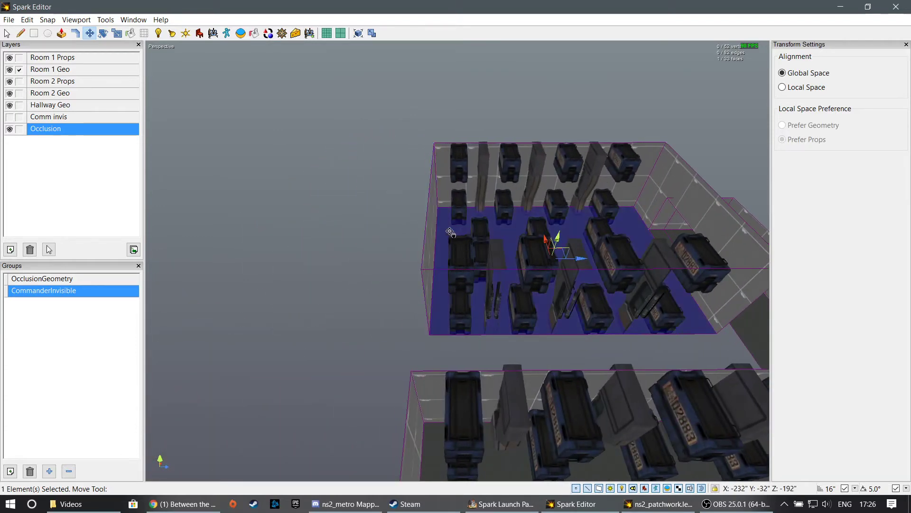
pyautogui.hotkey('ctrl', 'z')
pyautogui.hotkey('ctrl', 'z')
pyautogui.moveTo(454, 229); pyautogui.dragTo(448, 228)
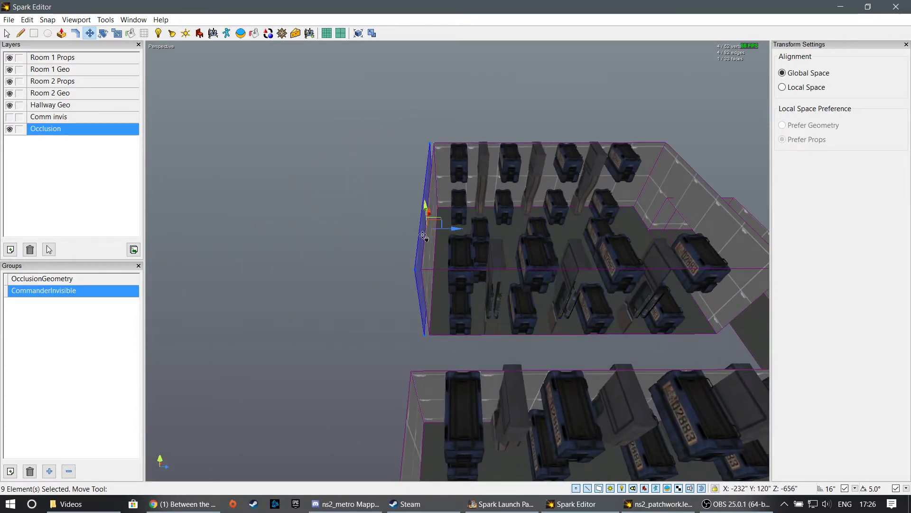
# - Set the movement snap to 4" and scale the duplicated end wall face of Room 1 to 660" × 308"
pyautogui.click(117, 33)
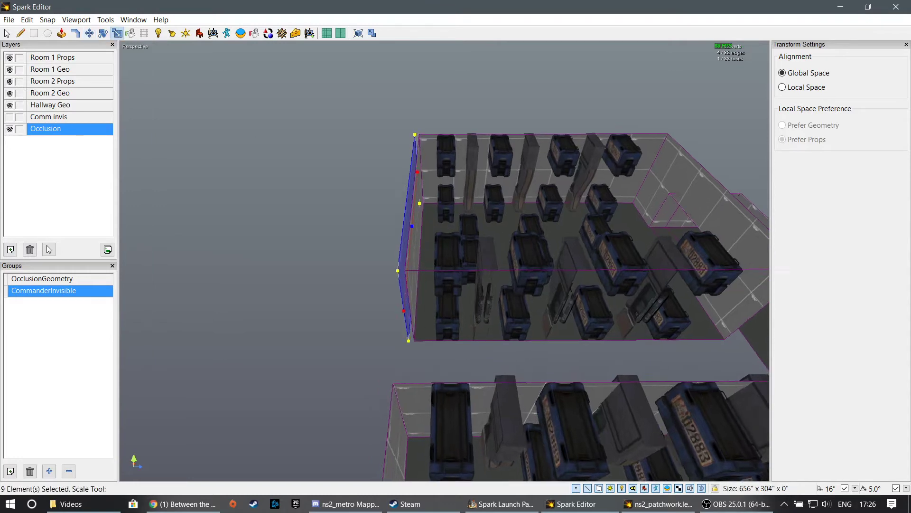
pyautogui.press('w')
pyautogui.moveTo(444, 260); pyautogui.dragTo(380, 232, button='right')
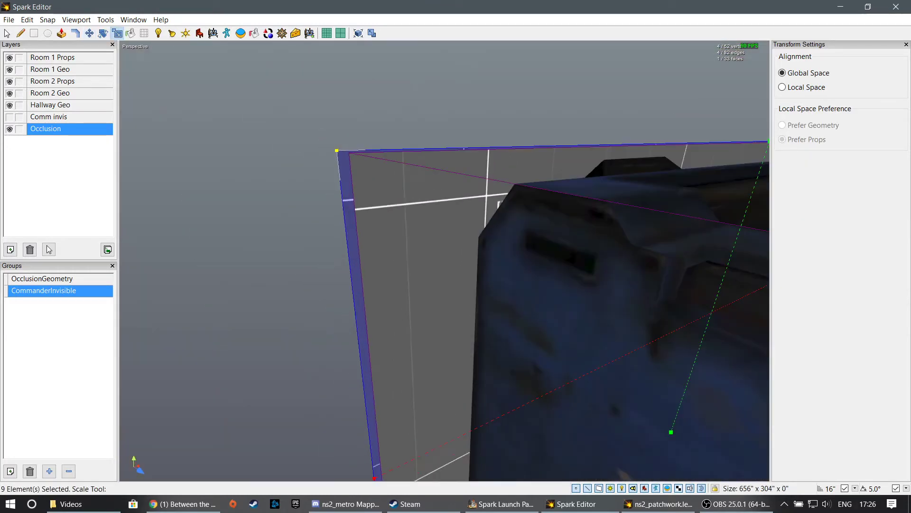
pyautogui.click(856, 488)
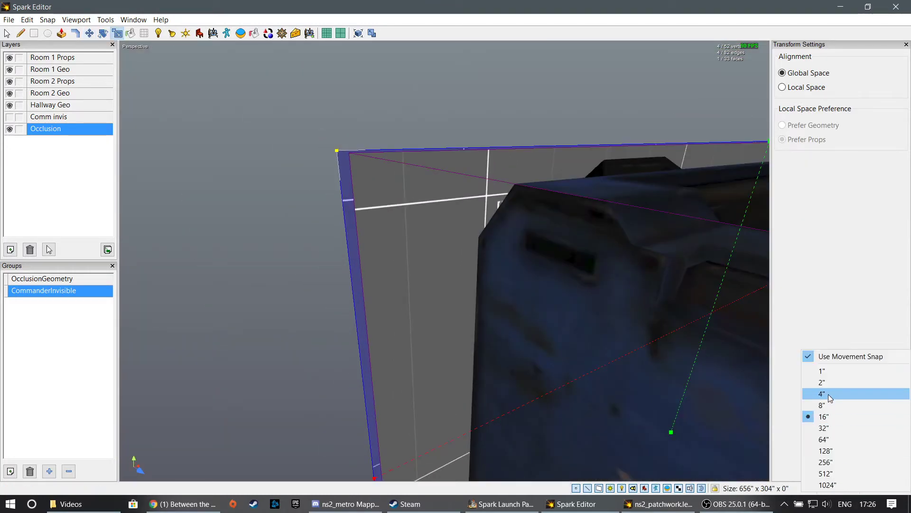
pyautogui.click(832, 392)
pyautogui.moveTo(477, 337); pyautogui.dragTo(483, 299, button='right')
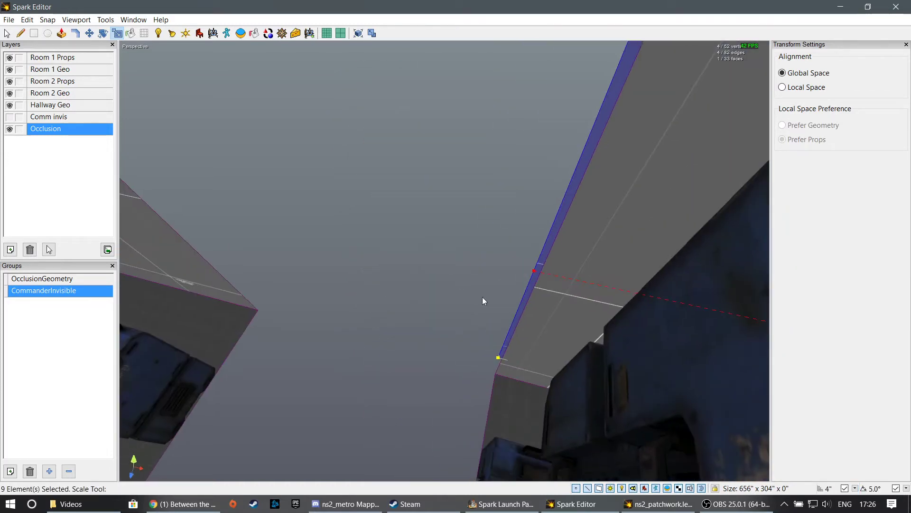
pyautogui.moveTo(532, 269); pyautogui.dragTo(529, 269)
pyautogui.moveTo(528, 268); pyautogui.dragTo(598, 242, button='right')
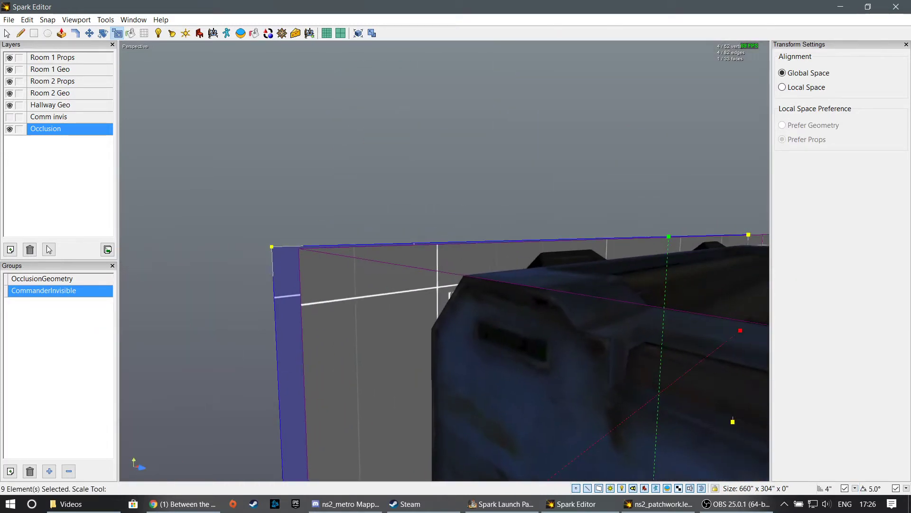
pyautogui.moveTo(670, 238); pyautogui.dragTo(668, 232)
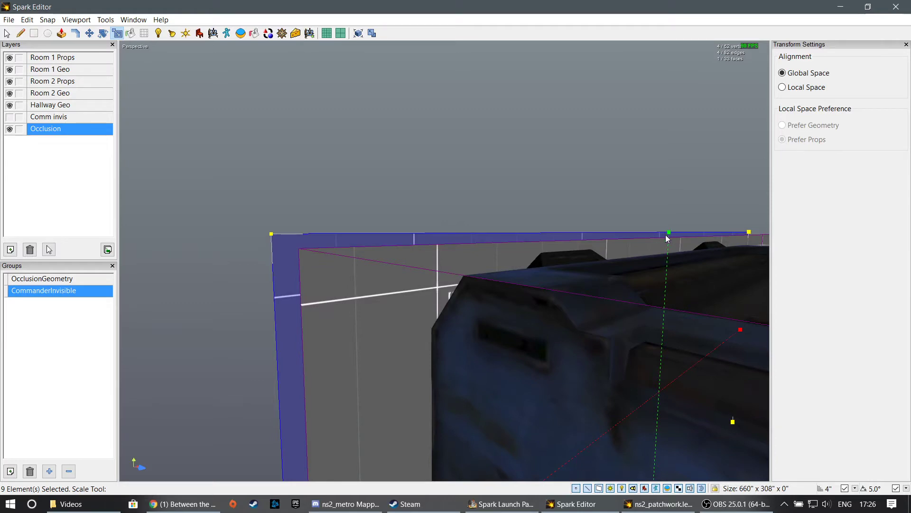
# - Extend the scaled face past the remaining side and the floor edge of Room 1, to 664" × 312"
pyautogui.moveTo(668, 233); pyautogui.dragTo(506, 288, button='right')
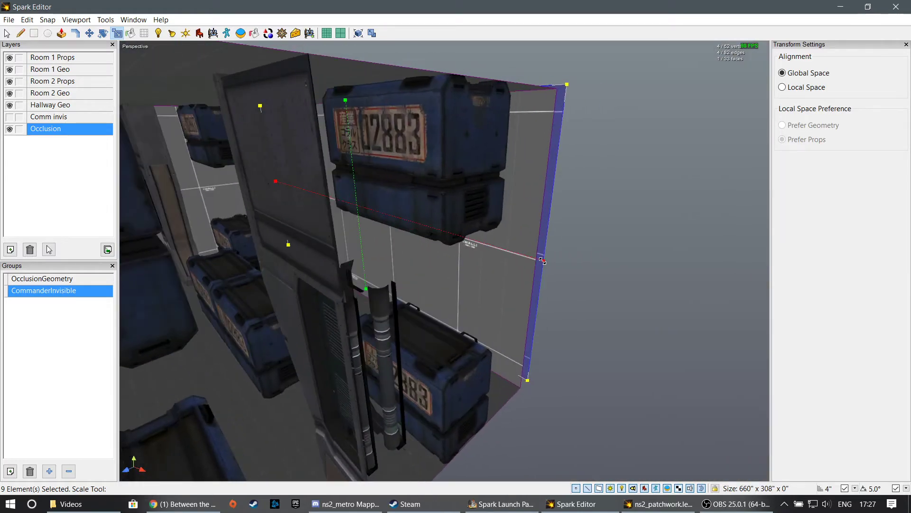
pyautogui.moveTo(543, 261); pyautogui.dragTo(546, 261)
pyautogui.moveTo(546, 261); pyautogui.dragTo(512, 251, button='right')
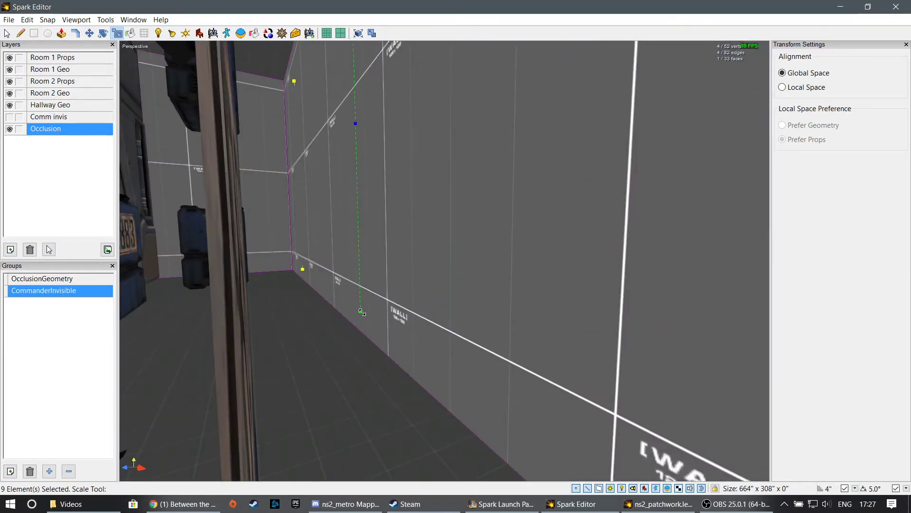
pyautogui.moveTo(360, 314); pyautogui.dragTo(363, 320, button='right')
# - Extrude the enlarged face outward, away from Room 1, into a box
pyautogui.click(61, 33)
pyautogui.moveTo(346, 147); pyautogui.dragTo(528, 265, button='right')
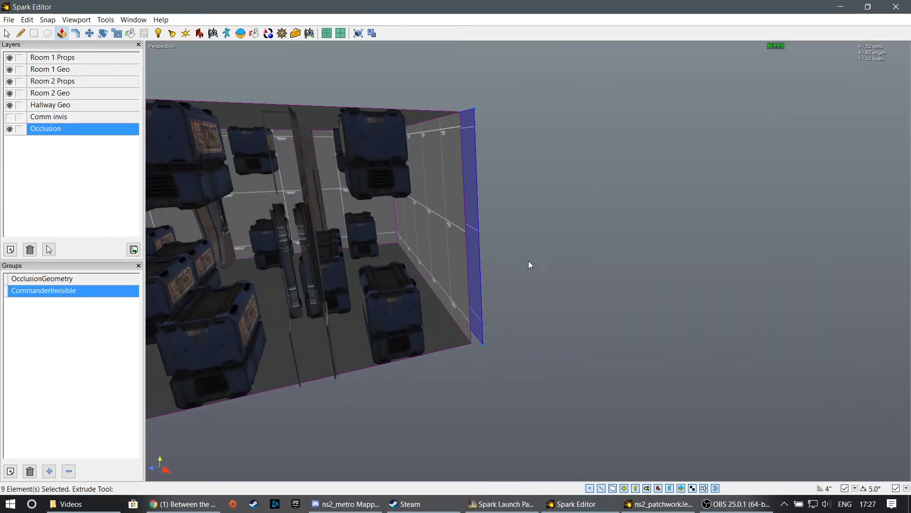
pyautogui.moveTo(468, 220); pyautogui.dragTo(709, 199)
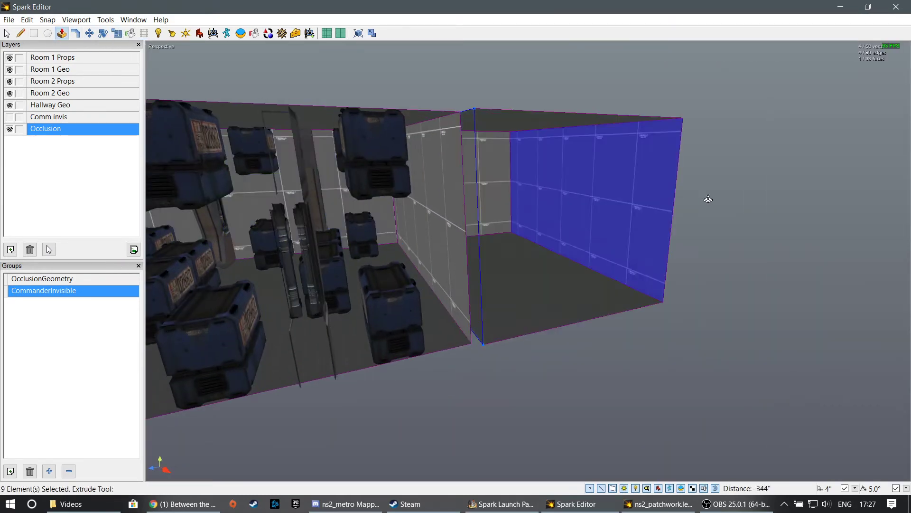
# - Select the whole extruded box and scale its length so it encloses Room 1, sized 664" × 312" × 924"
pyautogui.click(117, 33)
pyautogui.doubleClick(535, 220)
pyautogui.moveTo(535, 220); pyautogui.dragTo(503, 213, button='right')
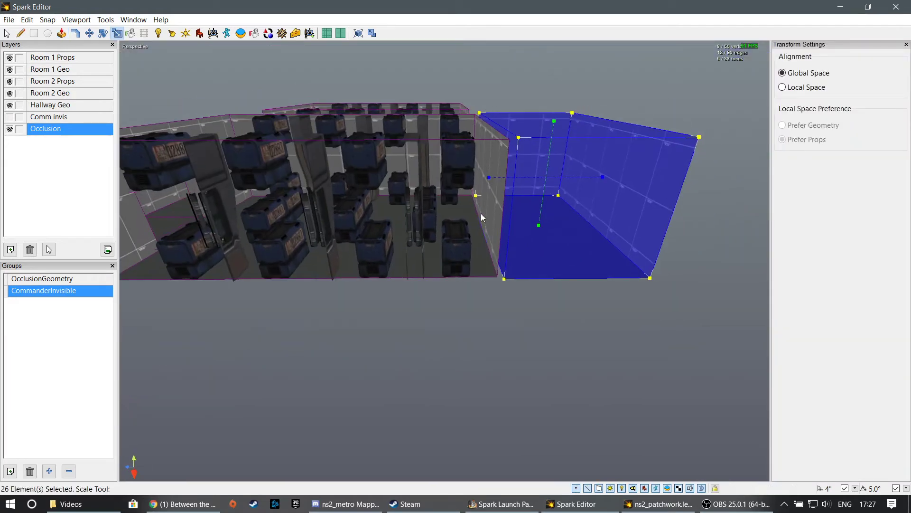
pyautogui.moveTo(488, 178); pyautogui.dragTo(262, 199)
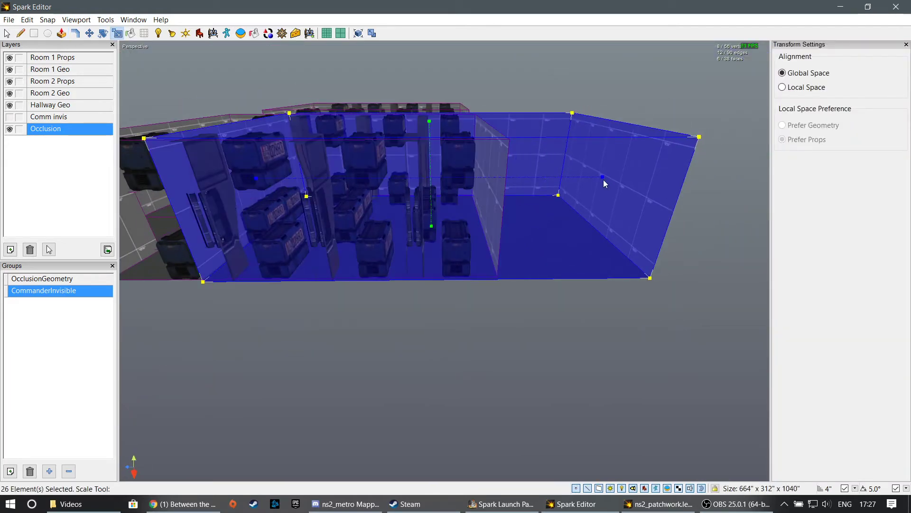
pyautogui.moveTo(603, 178); pyautogui.dragTo(483, 201)
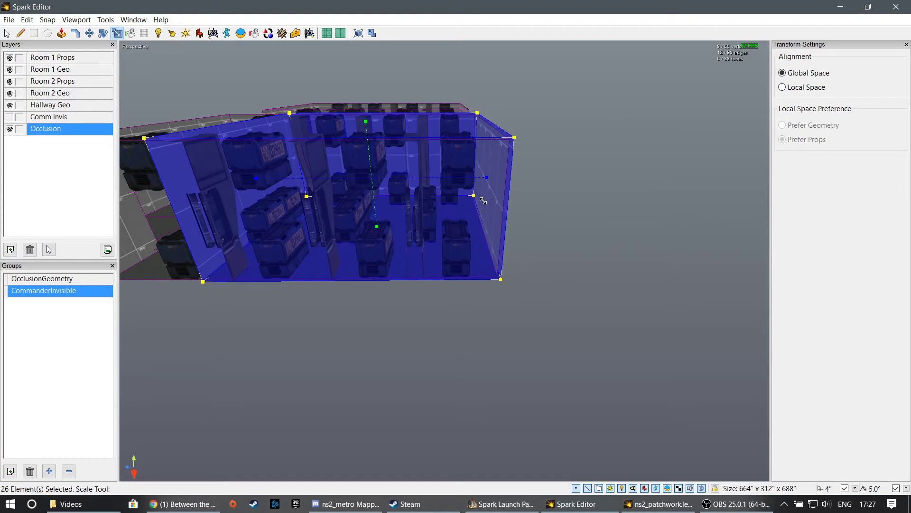
pyautogui.moveTo(471, 229); pyautogui.dragTo(444, 261, button='right')
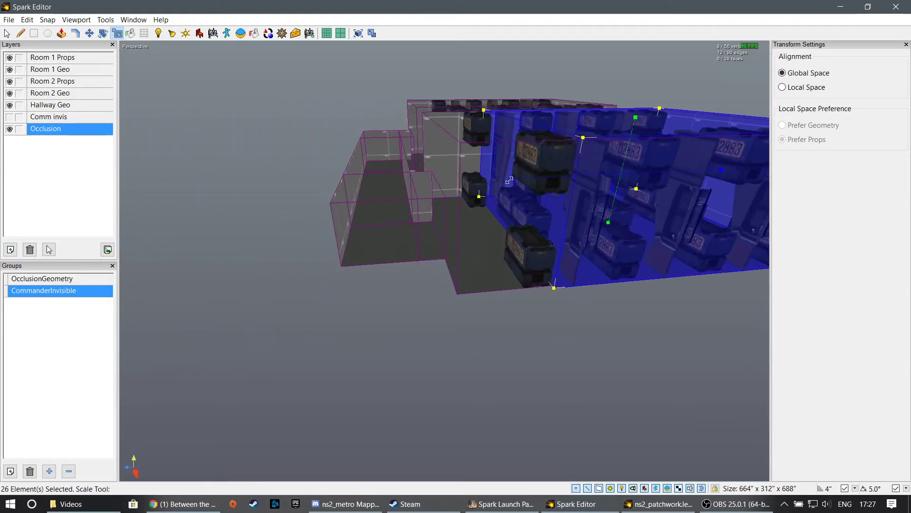
pyautogui.moveTo(510, 180); pyautogui.dragTo(429, 197)
pyautogui.moveTo(429, 199); pyautogui.dragTo(570, 223, button='right')
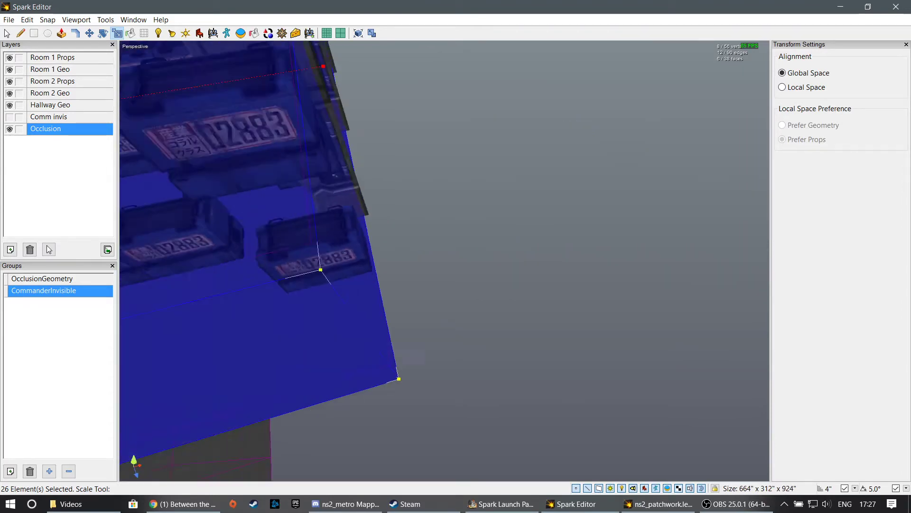
pyautogui.moveTo(445, 261)
pyautogui.mouseDown(button='right')
pyautogui.moveTo(379, 261)
pyautogui.moveTo(443, 265)
pyautogui.mouseUp(button='right')
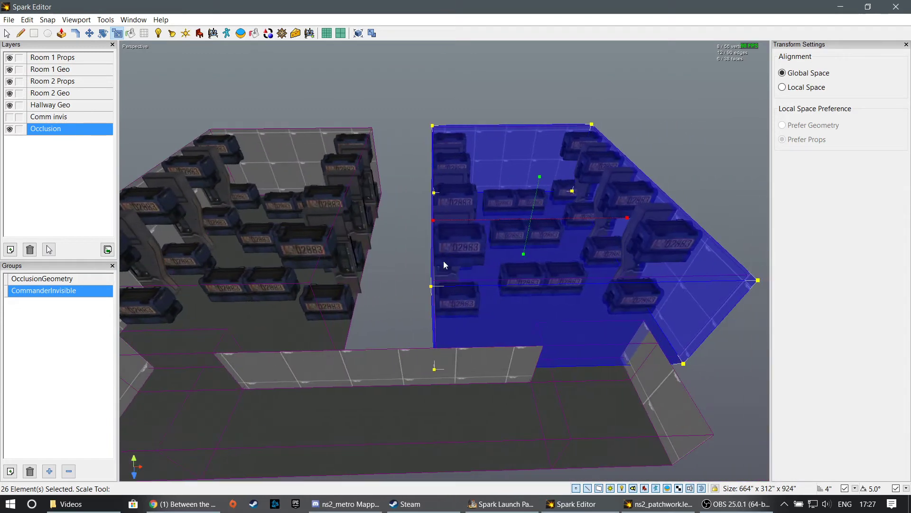
# - Duplicate Room 1's occlusion box and move the copy about 660" along negative X so it encloses Room 2
pyautogui.click(89, 33)
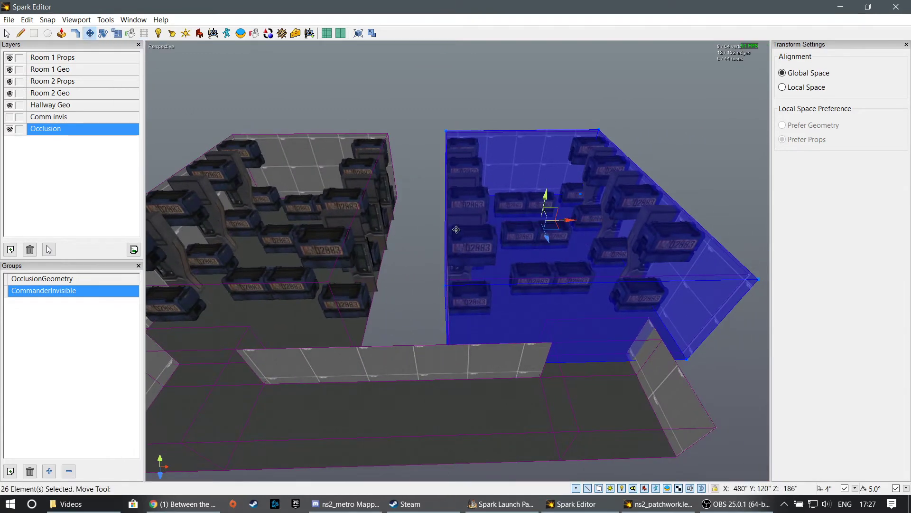
pyautogui.moveTo(566, 219); pyautogui.dragTo(265, 197)
pyautogui.moveTo(264, 197); pyautogui.dragTo(276, 223, button='right')
pyautogui.moveTo(429, 114); pyautogui.dragTo(410, 248, button='right')
pyautogui.moveTo(284, 128); pyautogui.dragTo(288, 128)
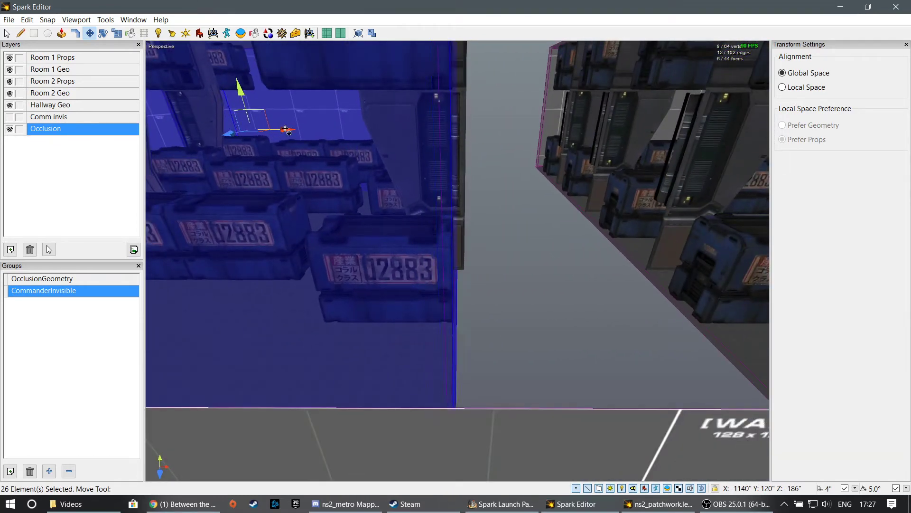
pyautogui.moveTo(289, 128); pyautogui.dragTo(401, 365, button='right')
pyautogui.click(401, 407)
pyautogui.moveTo(401, 407); pyautogui.dragTo(534, 372, button='right')
pyautogui.doubleClick(409, 222)
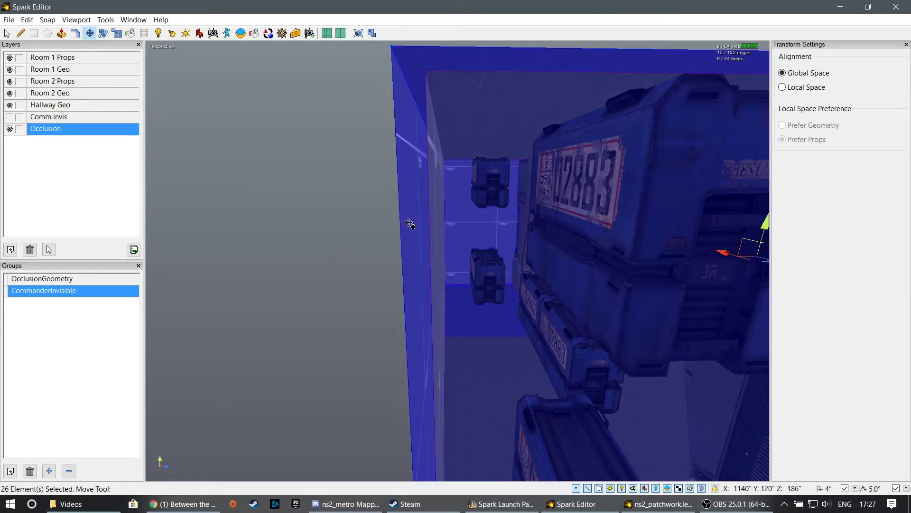
pyautogui.moveTo(408, 222); pyautogui.dragTo(458, 262, button='right')
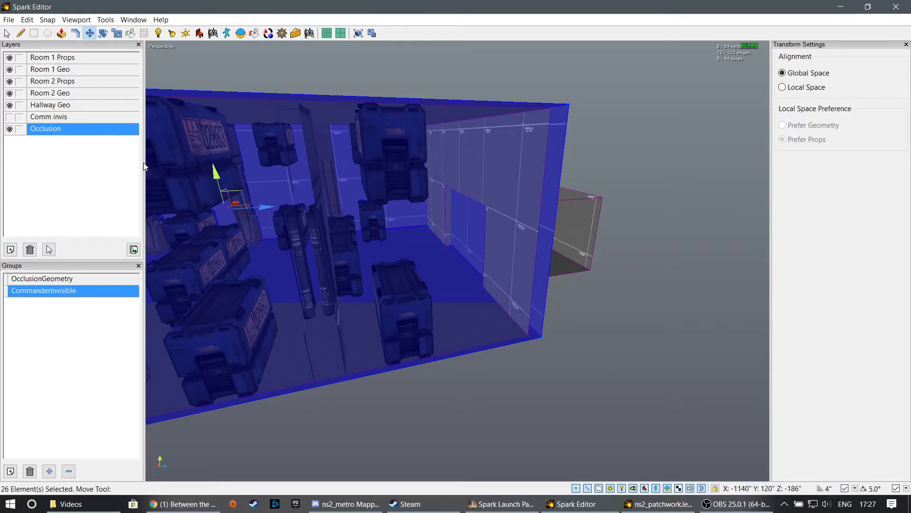
# - Filter the textures by "blue", apply the plain blue texture to Room 2's occlusion box, and clear the selection
pyautogui.click(119, 33)
pyautogui.click(130, 33)
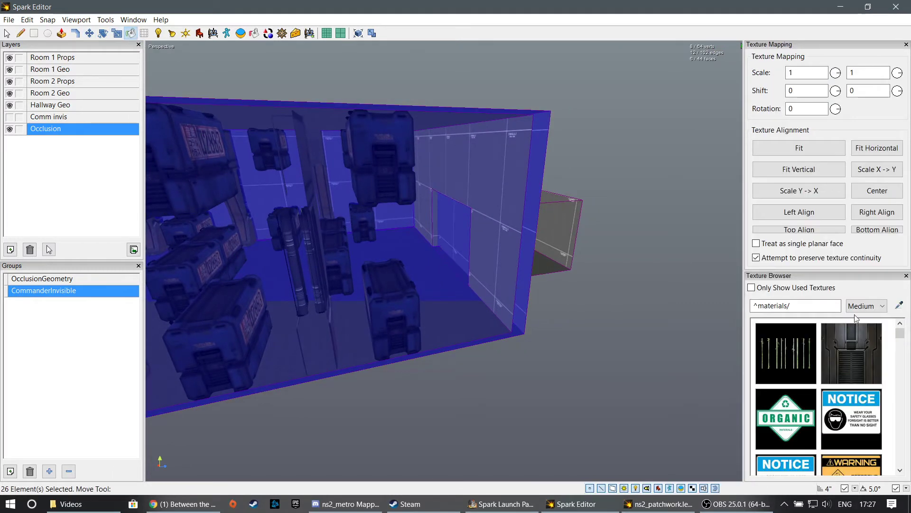
pyautogui.tripleClick(808, 307)
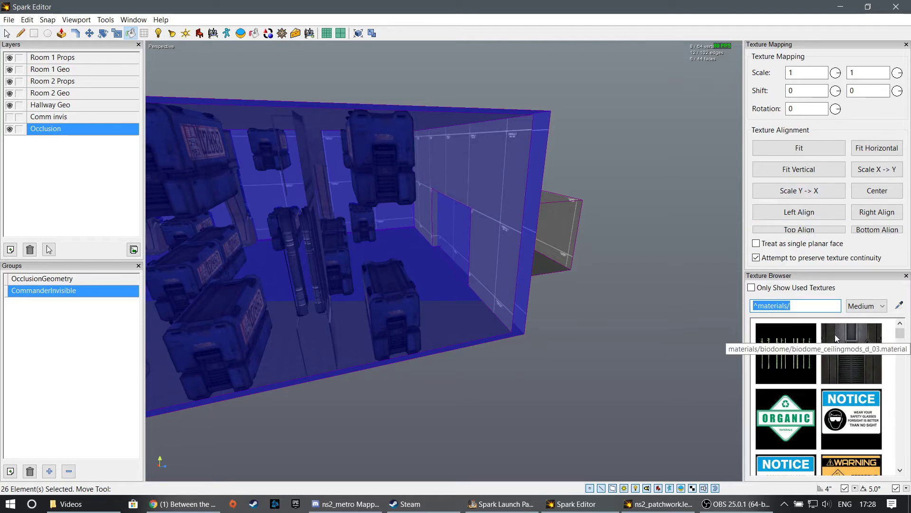
pyautogui.write('blue')
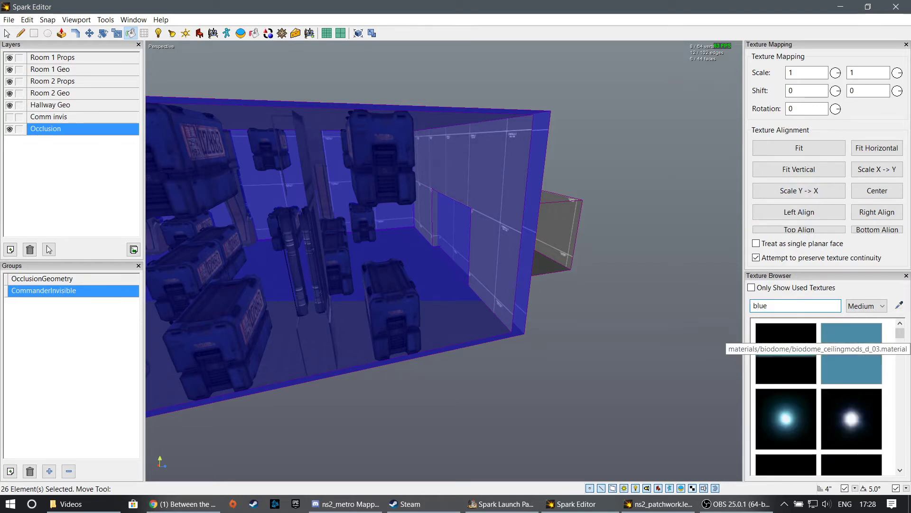
pyautogui.click(873, 376)
pyautogui.moveTo(612, 380)
pyautogui.mouseDown(button='right')
pyautogui.moveTo(531, 361)
pyautogui.moveTo(455, 380)
pyautogui.moveTo(409, 417)
pyautogui.moveTo(446, 263)
pyautogui.mouseUp(button='right')
pyautogui.click(474, 281)
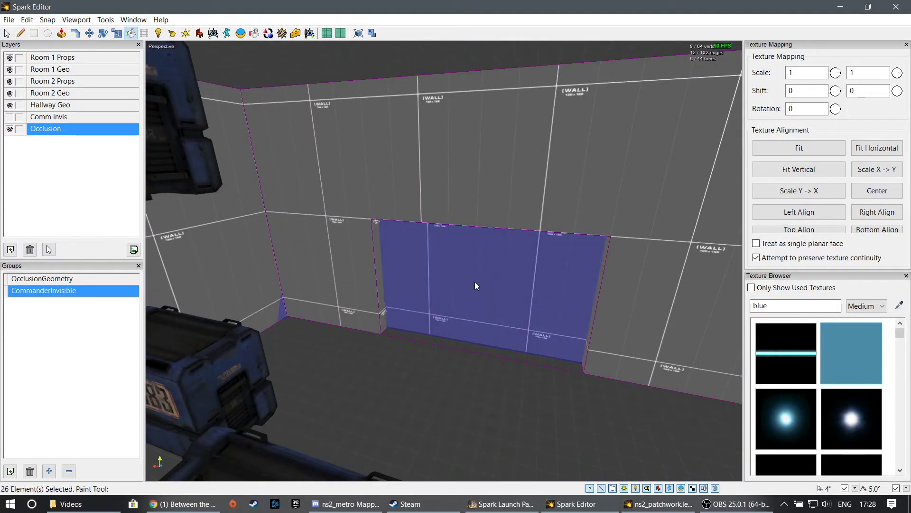
pyautogui.click(844, 344)
pyautogui.moveTo(655, 314)
pyautogui.mouseDown(button='right')
pyautogui.moveTo(550, 323)
pyautogui.moveTo(475, 294)
pyautogui.moveTo(439, 256)
pyautogui.moveTo(446, 266)
pyautogui.moveTo(285, 180)
pyautogui.moveTo(186, 153)
pyautogui.mouseUp(button='right')
pyautogui.press('Escape')
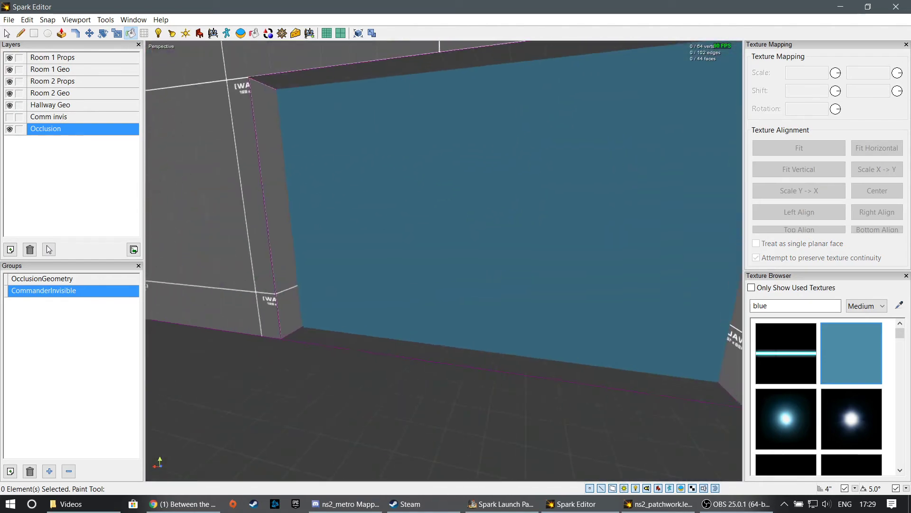
# - Draw a rectangle about 196" × 108" on the blue face in Room 2's doorway and widen it to 264"
pyautogui.click(35, 33)
pyautogui.moveTo(364, 79)
pyautogui.mouseDown()
pyautogui.moveTo(392, 106)
pyautogui.moveTo(801, 333)
pyautogui.mouseUp()
pyautogui.click(117, 34)
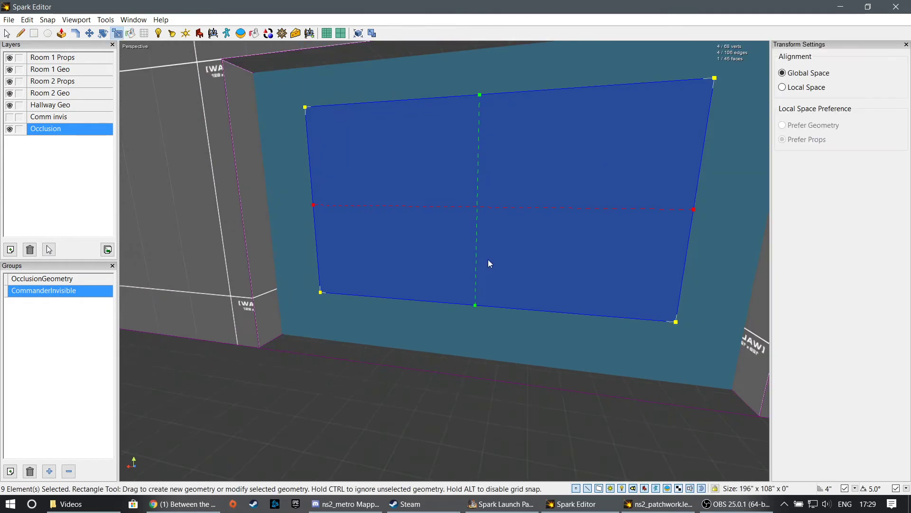
pyautogui.moveTo(314, 206); pyautogui.dragTo(260, 208)
pyautogui.moveTo(260, 208); pyautogui.dragTo(401, 192, button='right')
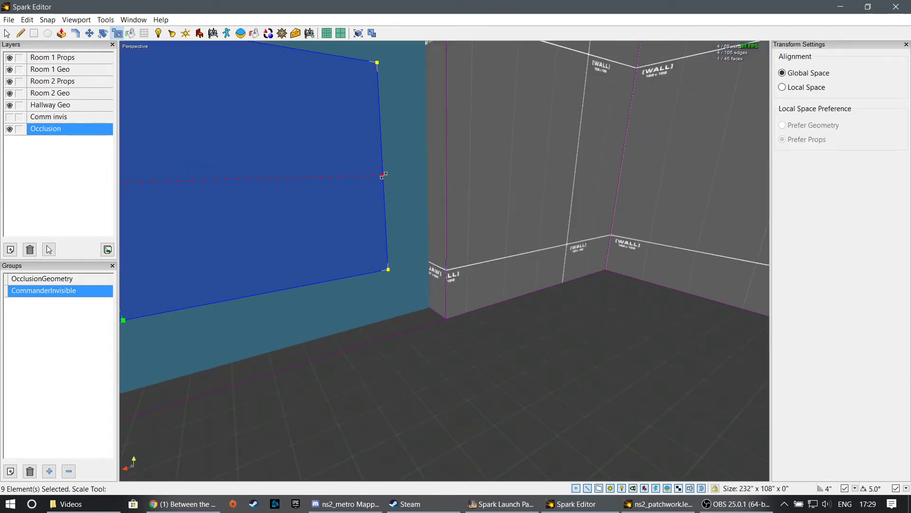
pyautogui.moveTo(383, 175); pyautogui.dragTo(434, 175)
pyautogui.moveTo(435, 176); pyautogui.dragTo(425, 272, button='right')
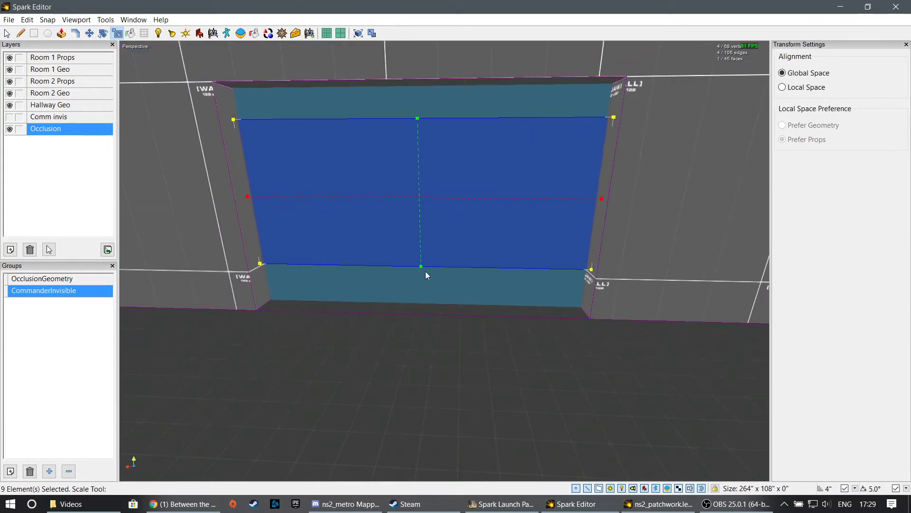
# - Stretch the doorway rectangle down to the floor and up to the lintel, to a height of 168"
pyautogui.moveTo(425, 271); pyautogui.dragTo(425, 306)
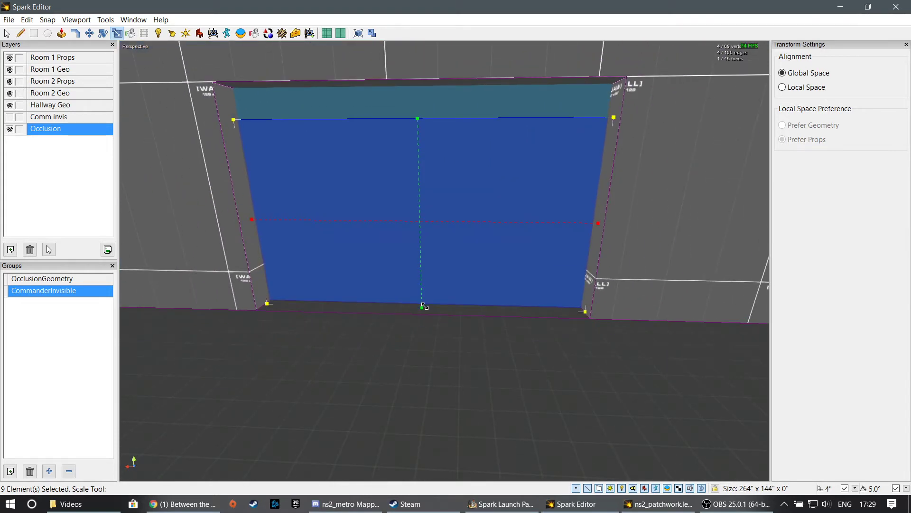
pyautogui.moveTo(419, 108); pyautogui.dragTo(419, 79)
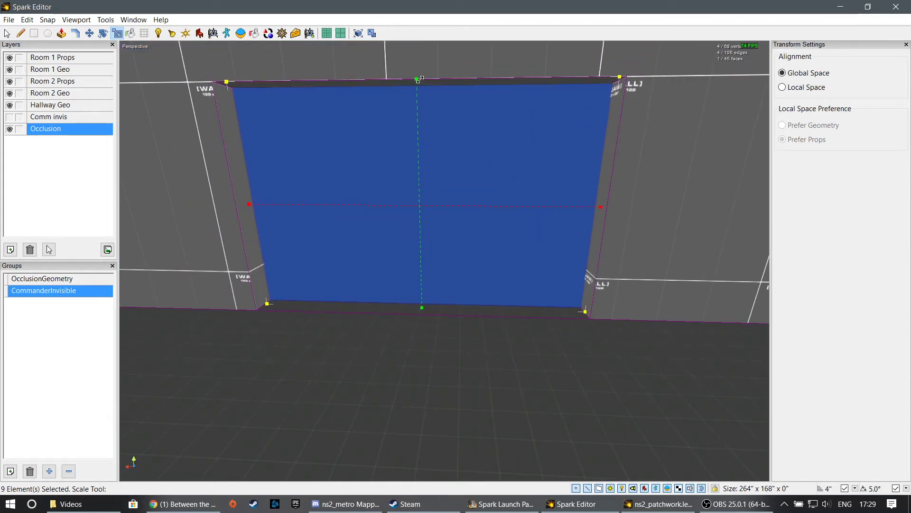
pyautogui.moveTo(422, 87); pyautogui.dragTo(394, 69, button='right')
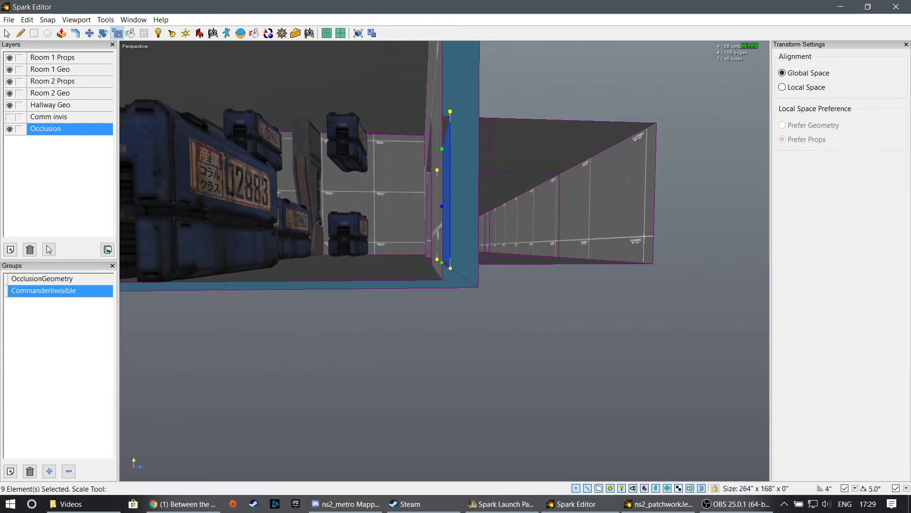
# - Extrude the doorway rectangle from the occlusion box through Room 2's opening toward the hallway
pyautogui.click(62, 33)
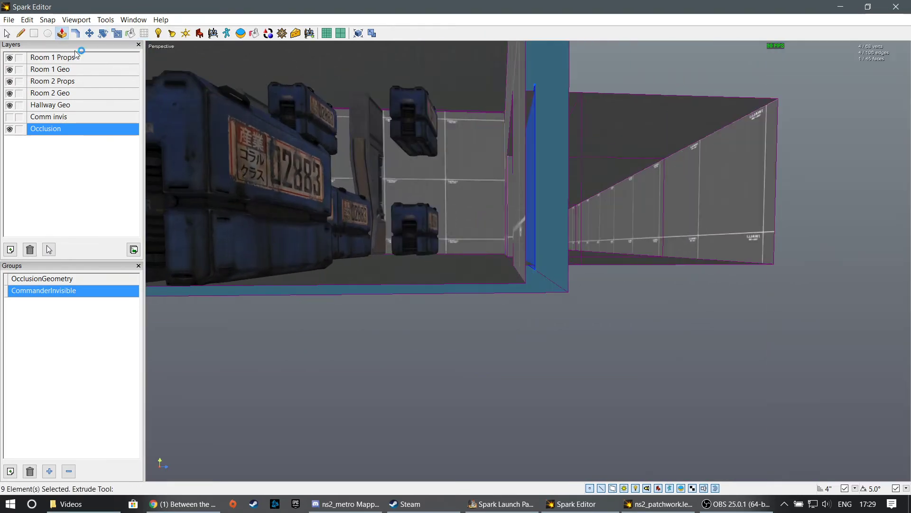
pyautogui.moveTo(553, 201); pyautogui.dragTo(544, 199, button='right')
pyautogui.moveTo(544, 199); pyautogui.dragTo(567, 195)
pyautogui.moveTo(567, 194); pyautogui.dragTo(594, 168, button='right')
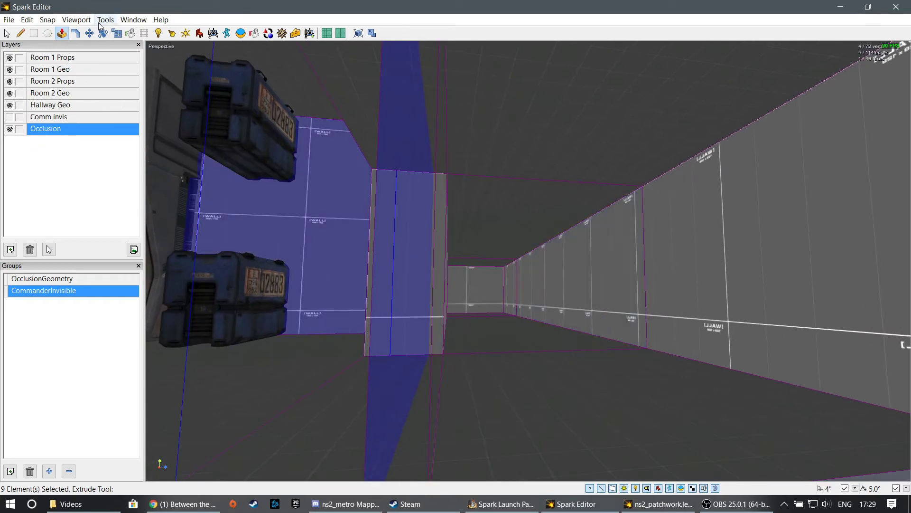
# - Move the extruded doorway face of Room 2's occlusion box toward the hallway to Z 312"
pyautogui.click(89, 33)
pyautogui.click(560, 290)
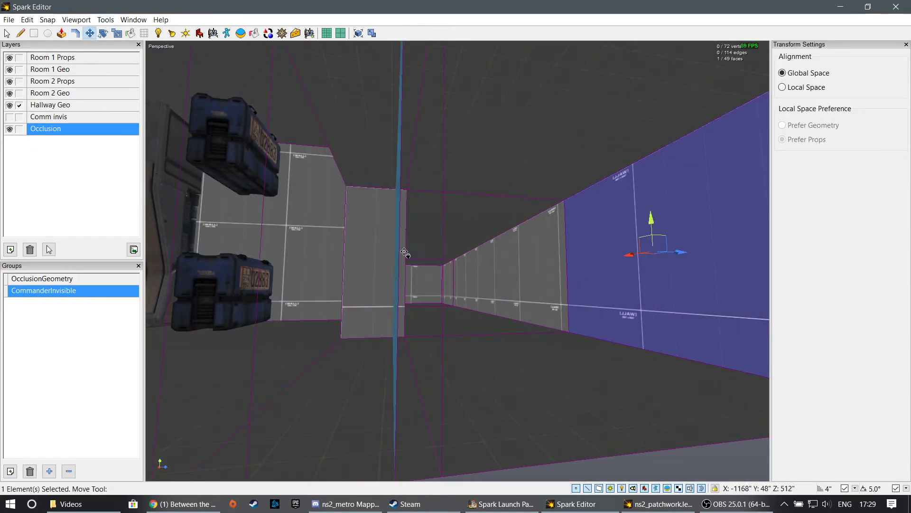
pyautogui.moveTo(406, 253); pyautogui.dragTo(455, 262, button='right')
pyautogui.click(458, 261)
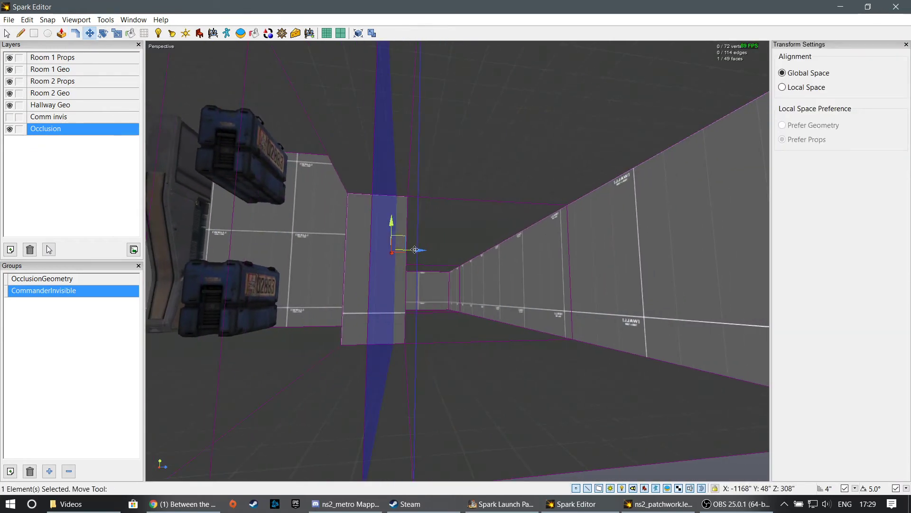
pyautogui.moveTo(417, 249); pyautogui.dragTo(420, 249)
pyautogui.moveTo(421, 249); pyautogui.dragTo(457, 261, button='right')
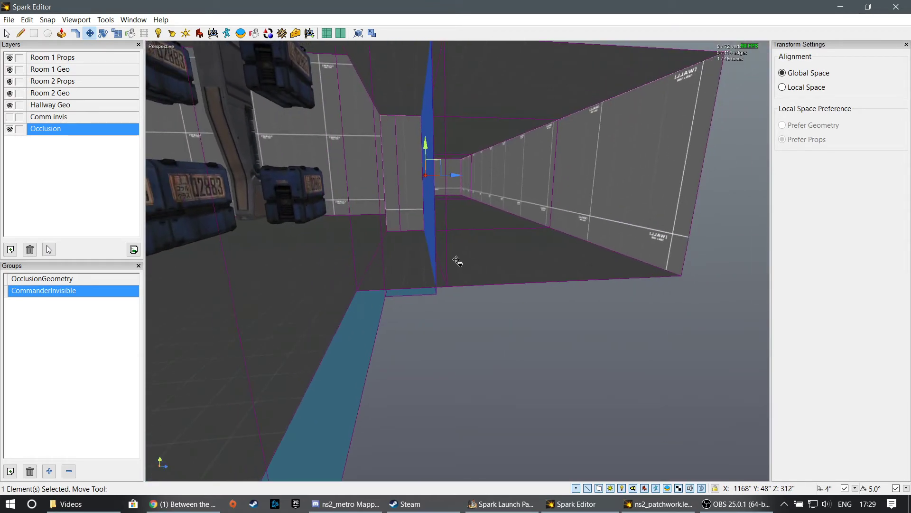
# - Extrude the doorway face of the occlusion box across the hallway to its far wall
pyautogui.click(62, 34)
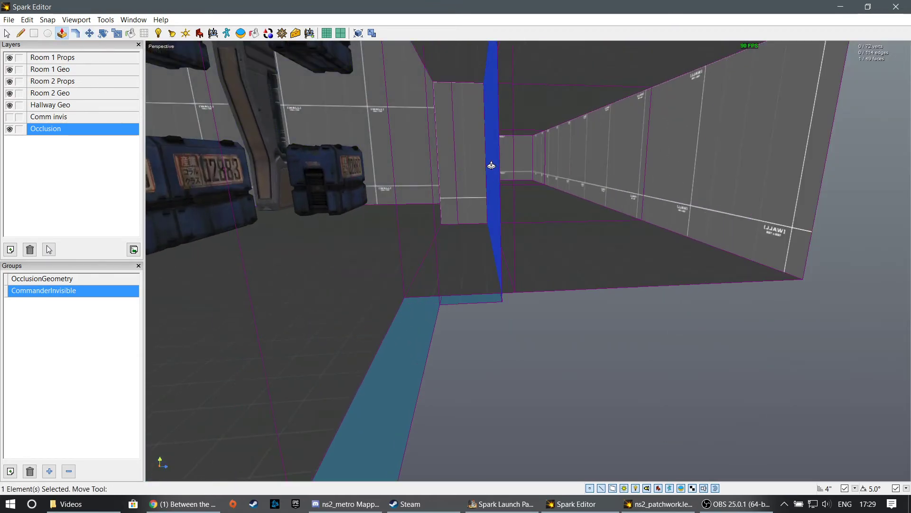
pyautogui.moveTo(491, 165); pyautogui.dragTo(735, 175)
pyautogui.moveTo(735, 175); pyautogui.dragTo(528, 283, button='right')
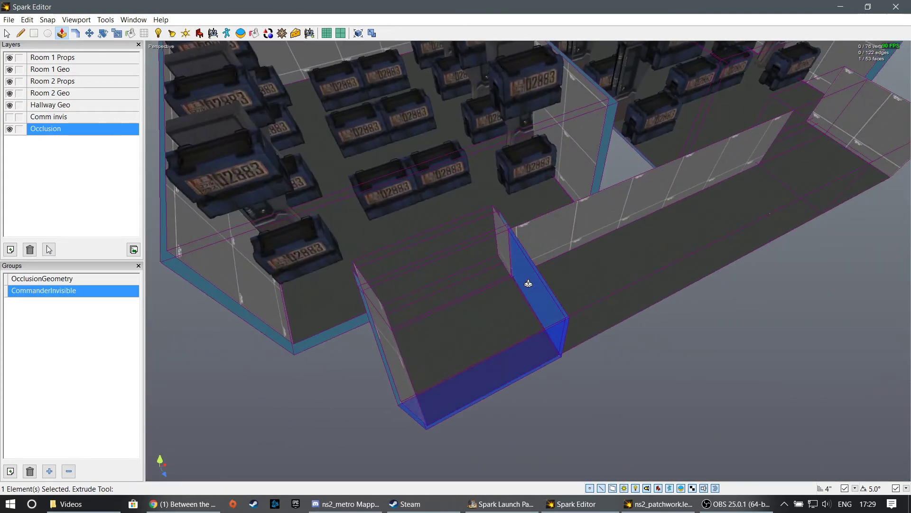
# - Extrude the side face of the occlusion volume along the hallway toward Room 1 and move its end face to X -328"
pyautogui.moveTo(528, 283); pyautogui.dragTo(867, 182)
pyautogui.moveTo(866, 183); pyautogui.dragTo(528, 261, button='right')
pyautogui.click(89, 34)
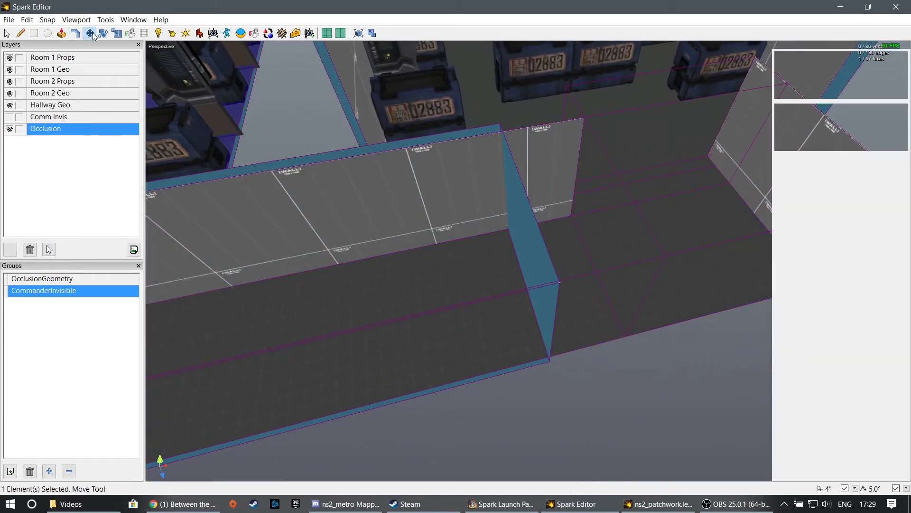
pyautogui.click(457, 244)
pyautogui.moveTo(478, 245); pyautogui.dragTo(537, 242)
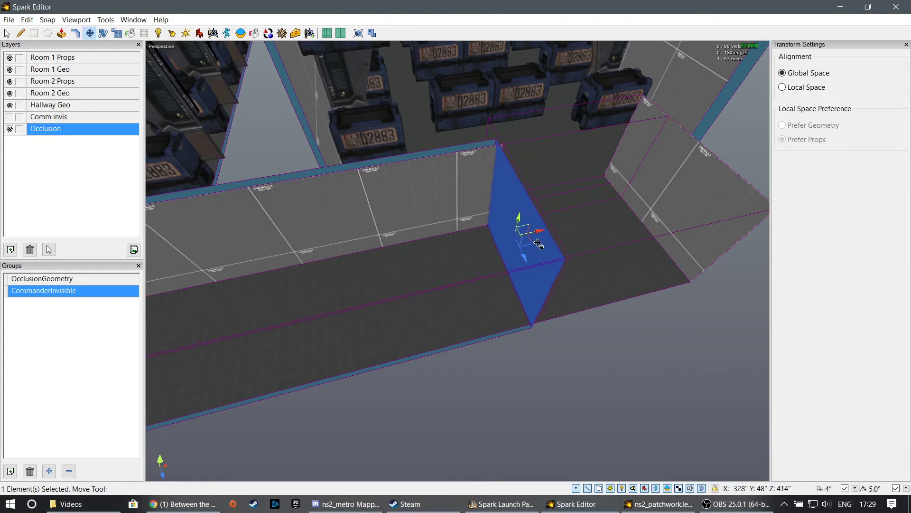
# - Extrude the end face past Room 1's doorway and move it to the hallway's end wall at X -60"
pyautogui.click(61, 33)
pyautogui.moveTo(608, 216); pyautogui.dragTo(908, 178)
pyautogui.click(89, 33)
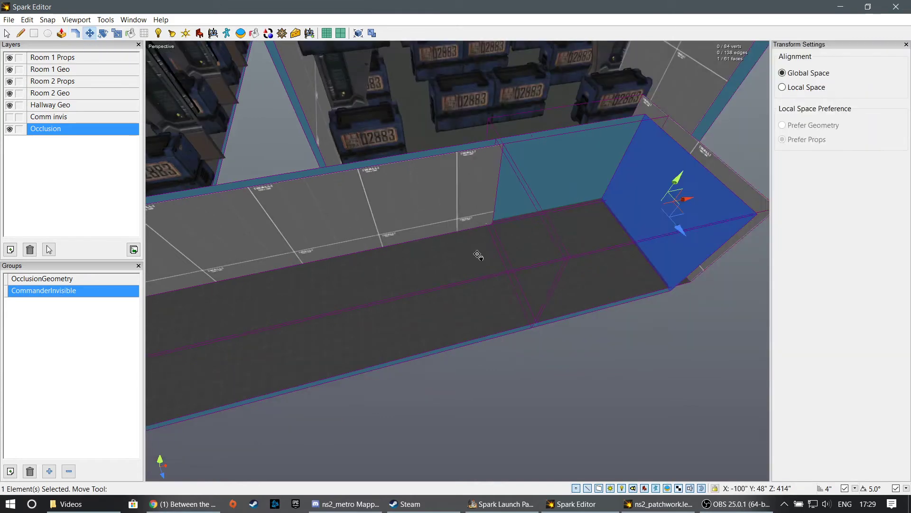
pyautogui.moveTo(478, 254); pyautogui.dragTo(679, 275, button='right')
pyautogui.press('d')
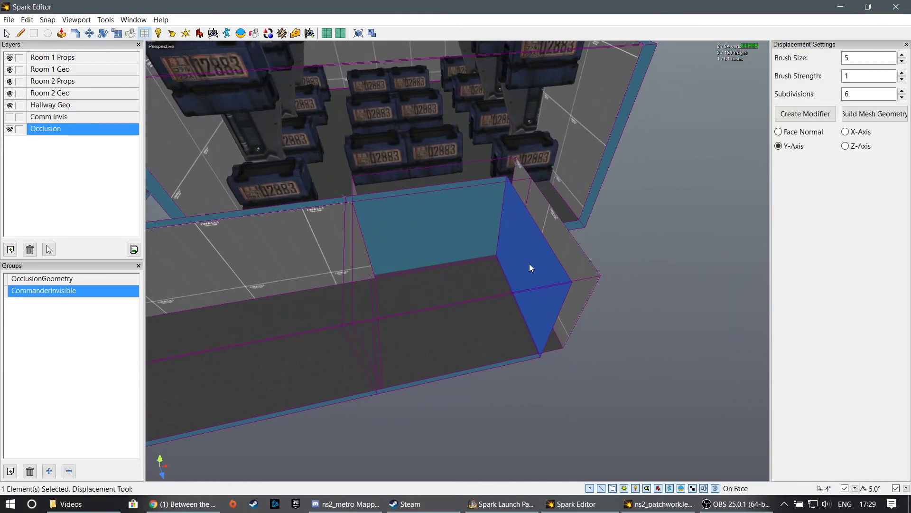
pyautogui.press('w')
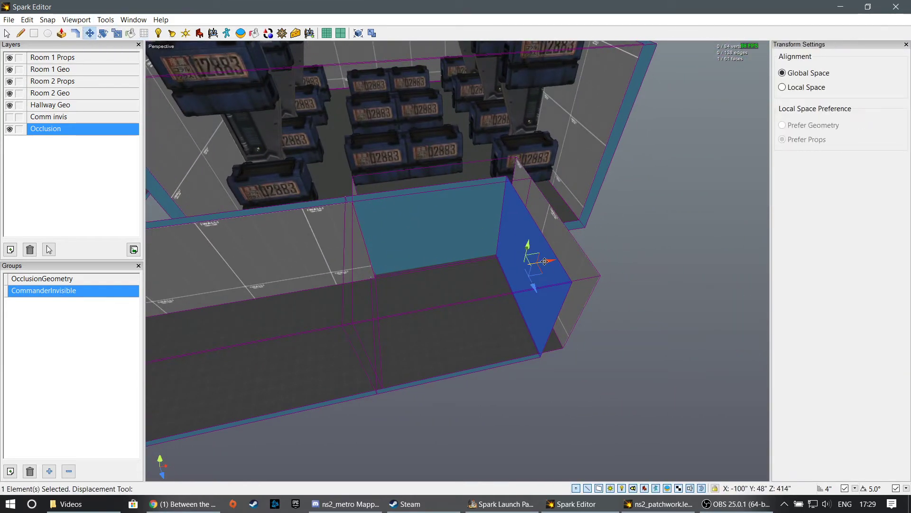
pyautogui.moveTo(545, 261); pyautogui.dragTo(575, 257)
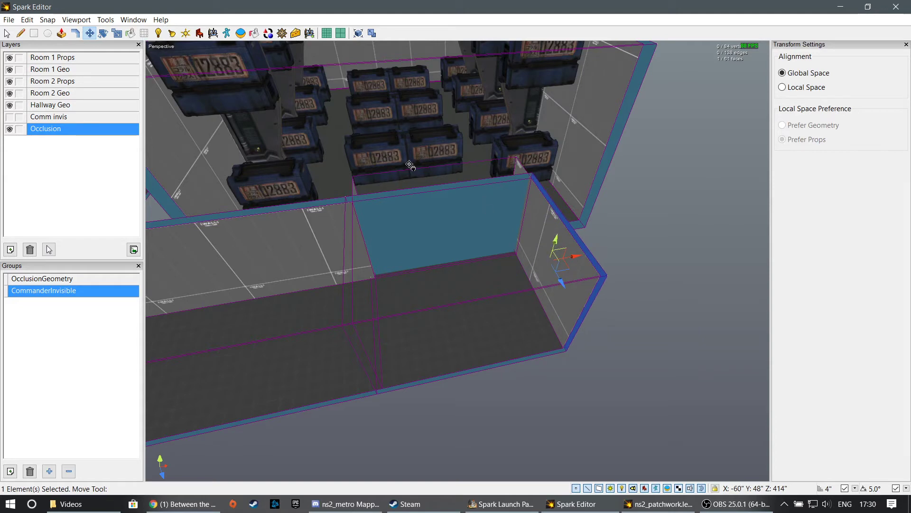
# - Extrude the hallway occlusion's side face into Room 1's doorway and move it flush with Room 1's occlusion box at Z 276"
pyautogui.moveTo(436, 315); pyautogui.dragTo(304, 327, button='right')
pyautogui.click(62, 32)
pyautogui.scroll(2, 451, 294)
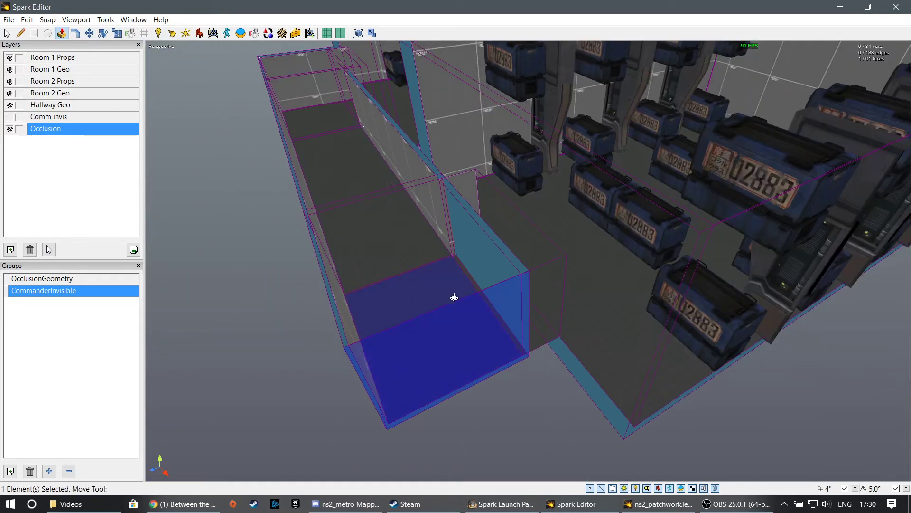
pyautogui.moveTo(452, 298); pyautogui.dragTo(478, 244)
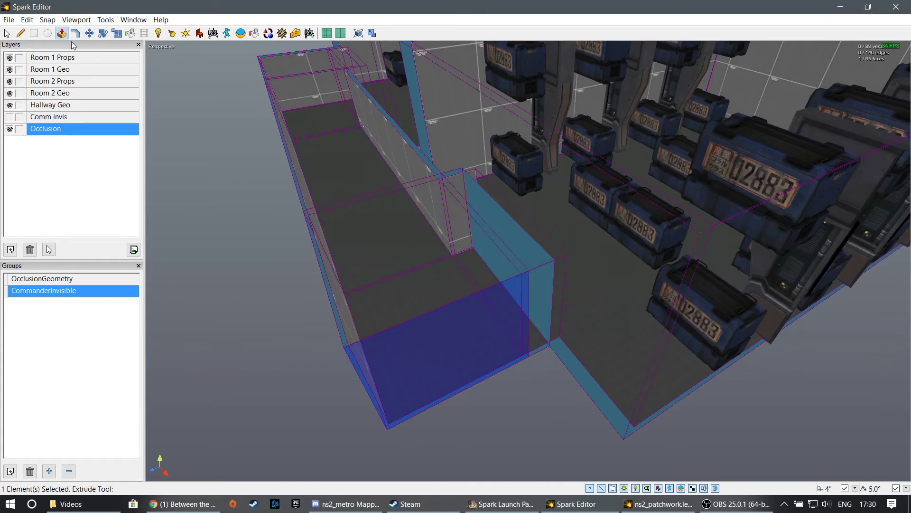
pyautogui.click(89, 33)
pyautogui.click(459, 248)
pyautogui.moveTo(459, 248); pyautogui.dragTo(306, 187, button='right')
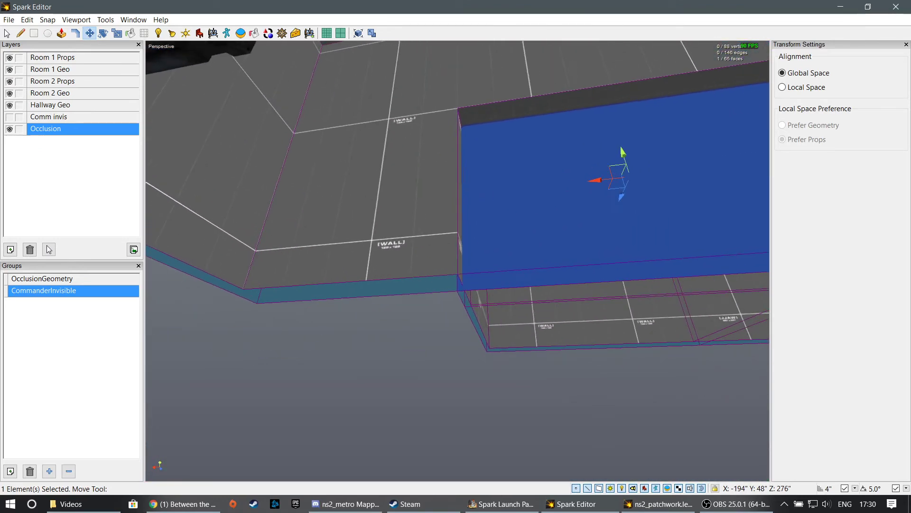
# - Trim Room 1's occlusion wall from its corner edge to the nearest side of the doorway
pyautogui.click(260, 297)
pyautogui.click(76, 32)
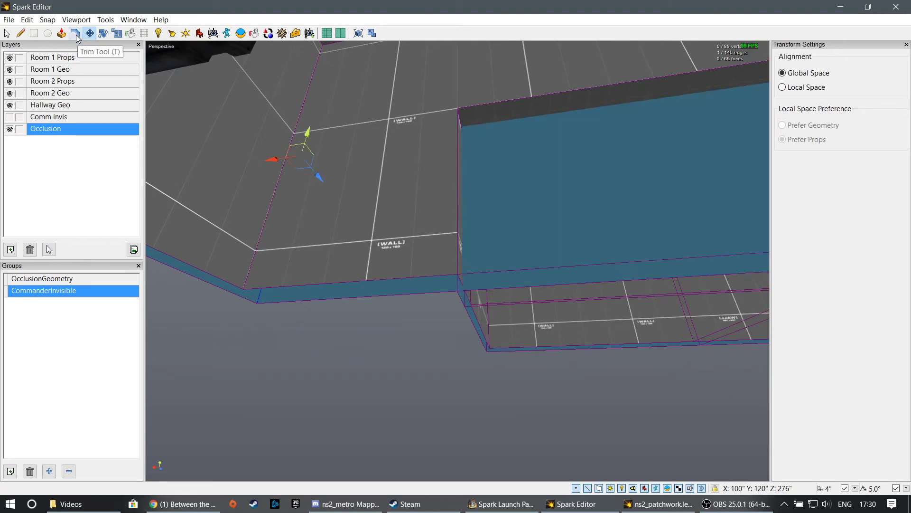
pyautogui.moveTo(343, 284); pyautogui.dragTo(522, 268)
pyautogui.moveTo(522, 269); pyautogui.dragTo(473, 255, button='right')
# - Trim Room 1's occlusion wall from the opposite corner to the doorway's other side, and 144" down from the ceiling to the lintel
pyautogui.click(616, 244)
pyautogui.moveTo(543, 233); pyautogui.dragTo(311, 231)
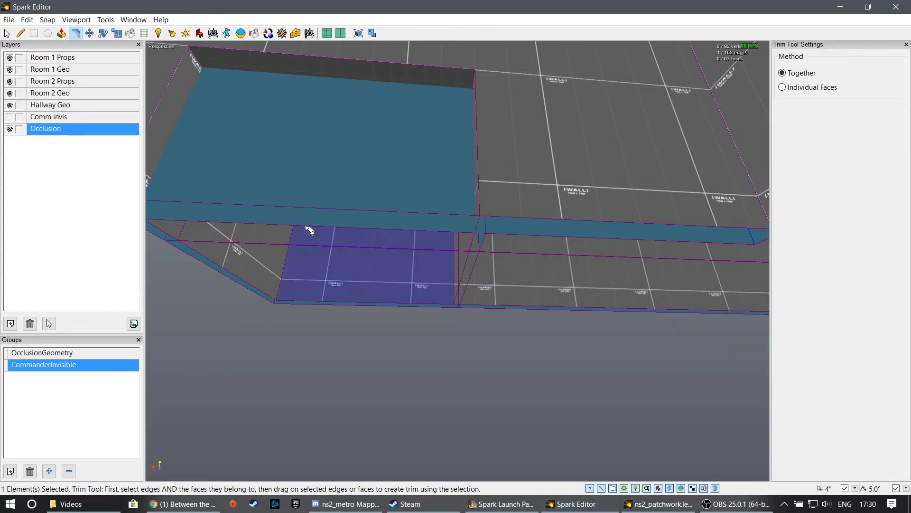
pyautogui.moveTo(310, 230); pyautogui.dragTo(401, 209, button='right')
pyautogui.moveTo(390, 171)
pyautogui.mouseDown(button='right')
pyautogui.moveTo(397, 213)
pyautogui.moveTo(380, 161)
pyautogui.mouseUp(button='right')
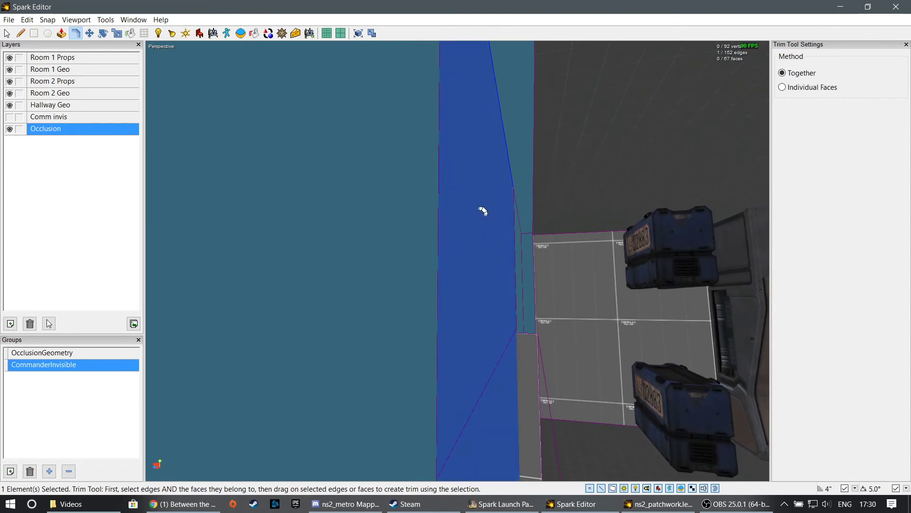
pyautogui.moveTo(481, 209)
pyautogui.mouseDown()
pyautogui.moveTo(545, 311)
pyautogui.moveTo(670, 422)
pyautogui.moveTo(764, 466)
pyautogui.mouseUp()
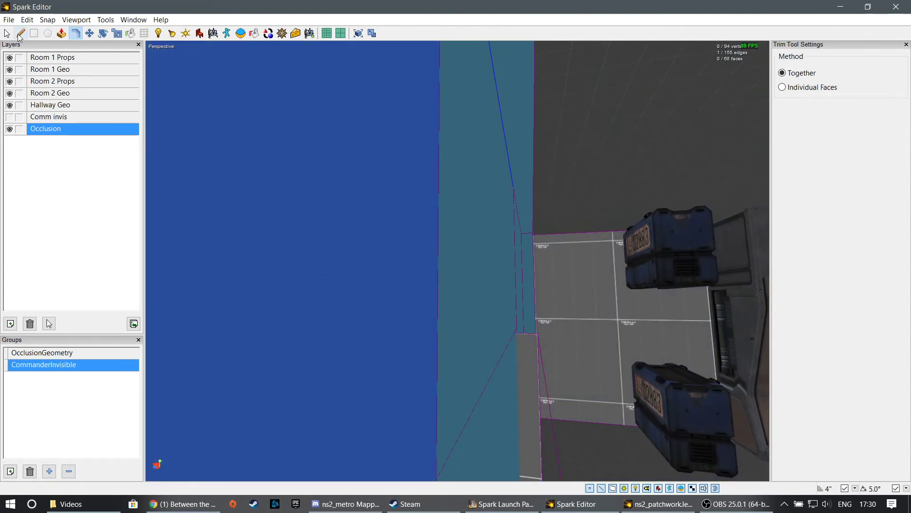
# - Delete the two overlapping blue faces that block Room 1's doorway
pyautogui.click(8, 33)
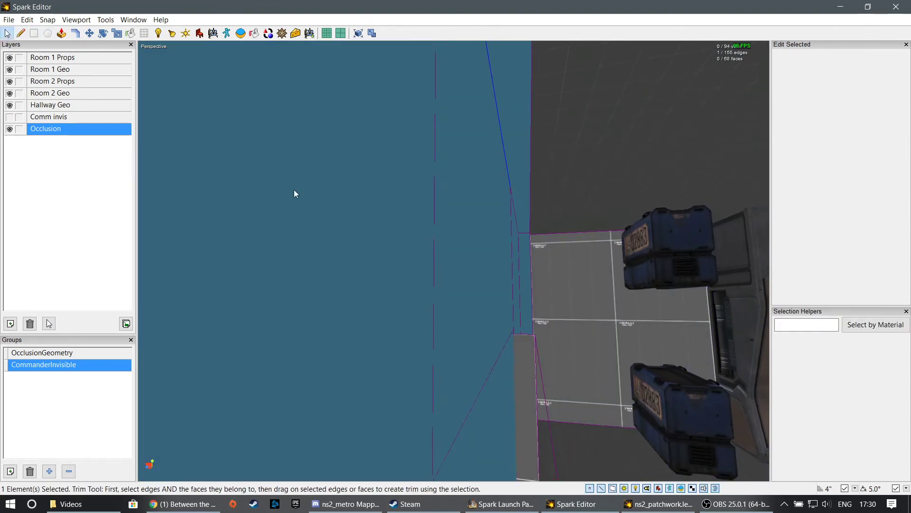
pyautogui.moveTo(294, 189); pyautogui.dragTo(256, 213, button='right')
pyautogui.click(411, 261)
pyautogui.press('Delete')
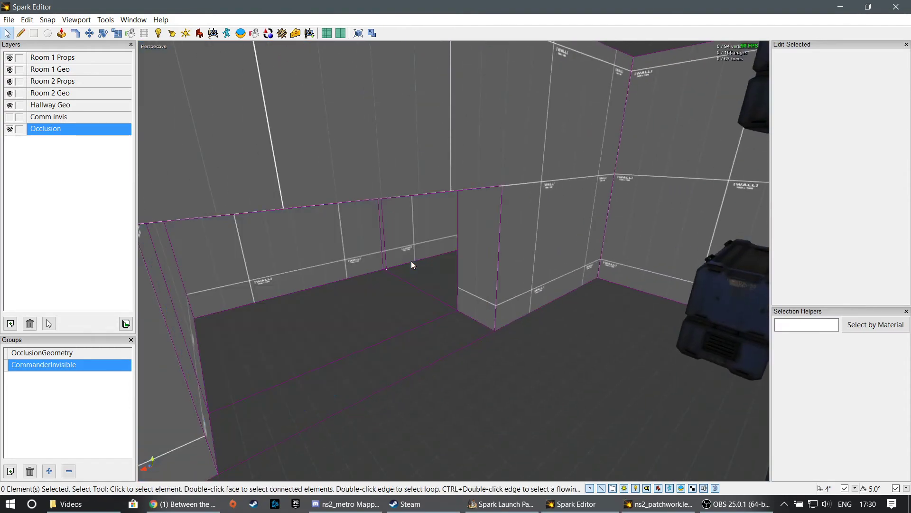
pyautogui.moveTo(437, 212); pyautogui.dragTo(436, 212, button='right')
pyautogui.moveTo(498, 254); pyautogui.dragTo(497, 252, button='right')
pyautogui.click(498, 255)
pyautogui.press('Delete')
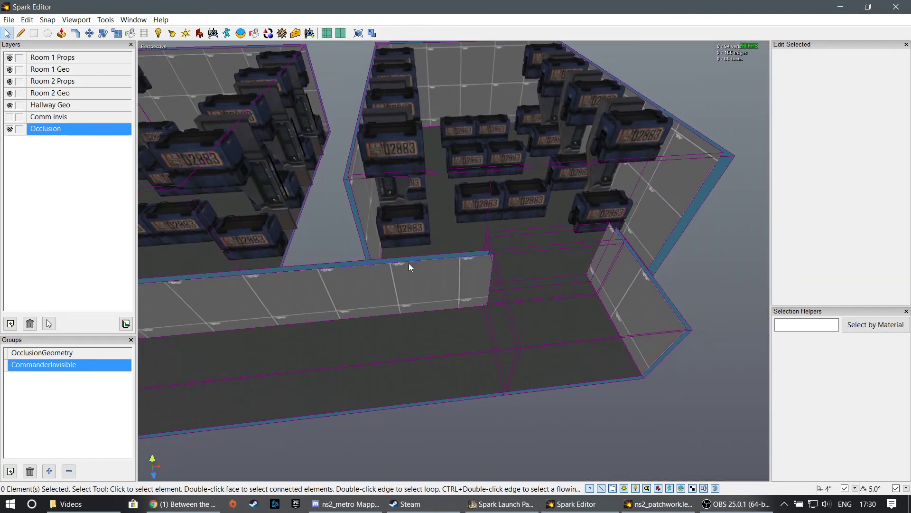
# - Examine the occlusion shell around the hallway and both rooms, including the rows of props inside the rooms
pyautogui.moveTo(409, 263); pyautogui.dragTo(409, 263, button='right')
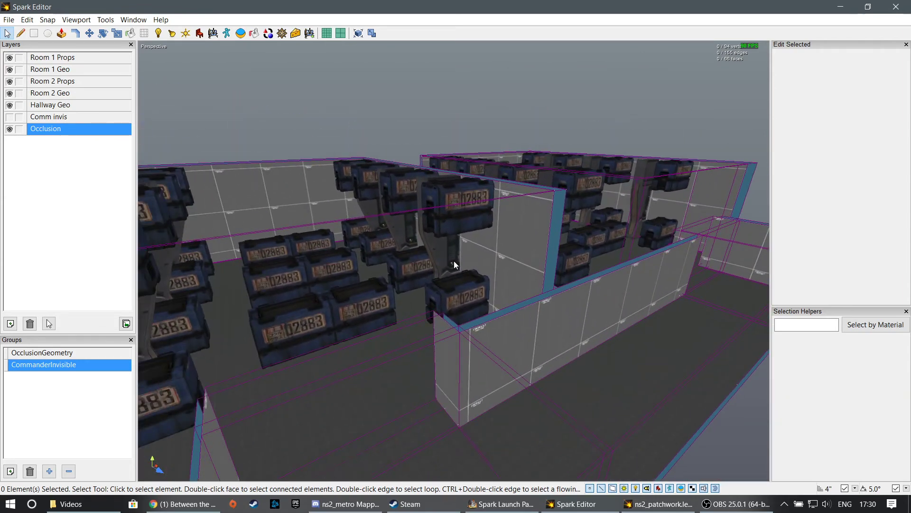
pyautogui.moveTo(240, 179); pyautogui.dragTo(241, 178, button='right')
pyautogui.moveTo(387, 290); pyautogui.dragTo(388, 290, button='right')
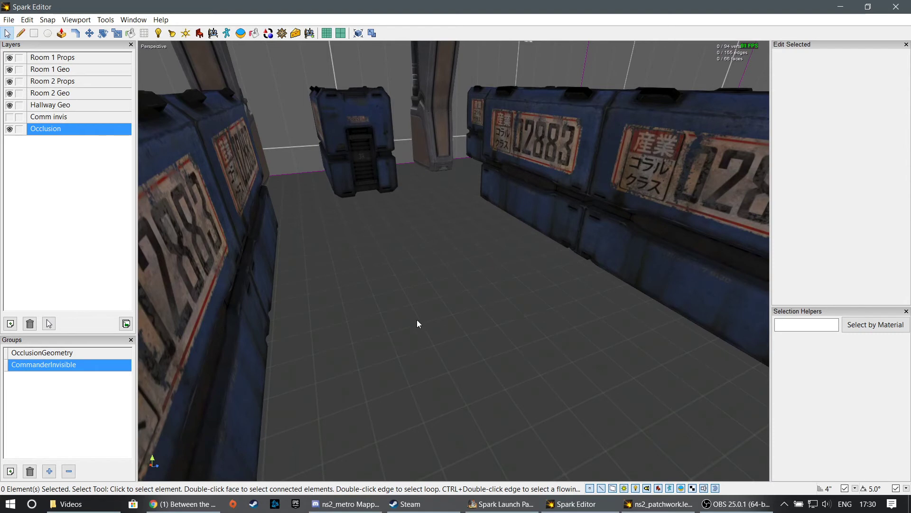
pyautogui.moveTo(417, 324); pyautogui.dragTo(461, 264, button='right')
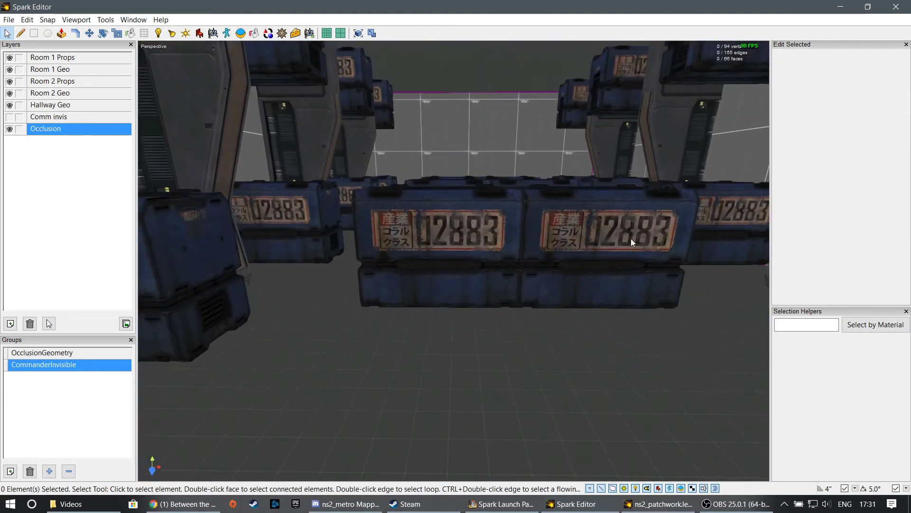
pyautogui.moveTo(492, 210); pyautogui.dragTo(417, 231, button='right')
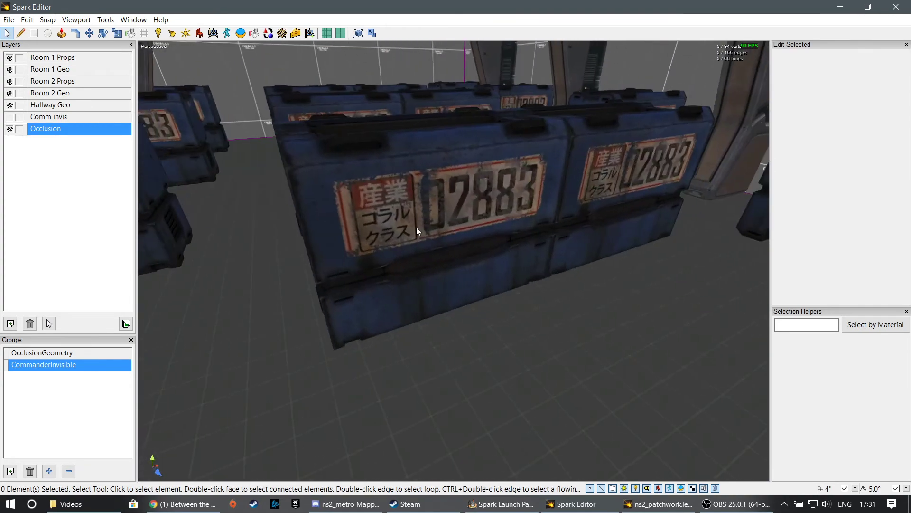
pyautogui.moveTo(456, 175); pyautogui.dragTo(458, 199, button='right')
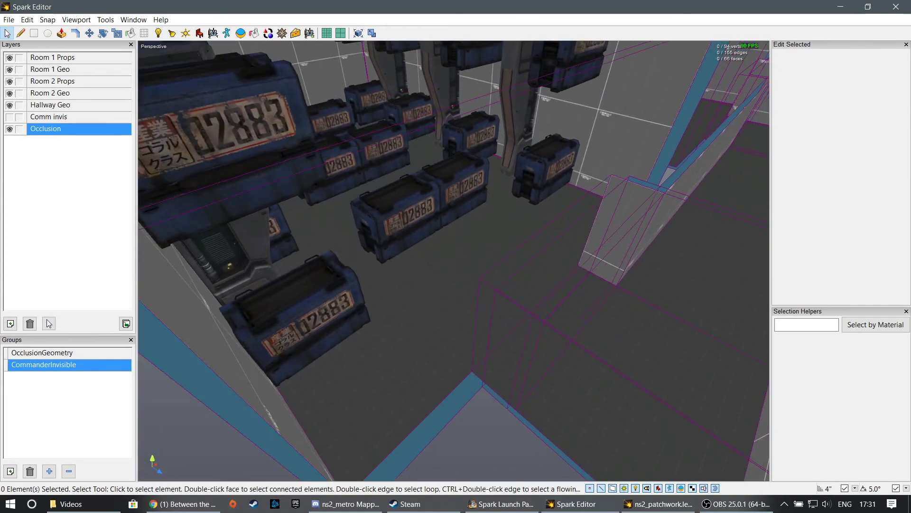
pyautogui.moveTo(472, 263); pyautogui.dragTo(434, 187, button='right')
pyautogui.press('w')
pyautogui.press('s')
pyautogui.press('d')
pyautogui.press('w')
pyautogui.press('s')
pyautogui.press('w')
pyautogui.press('s')
pyautogui.press('w')
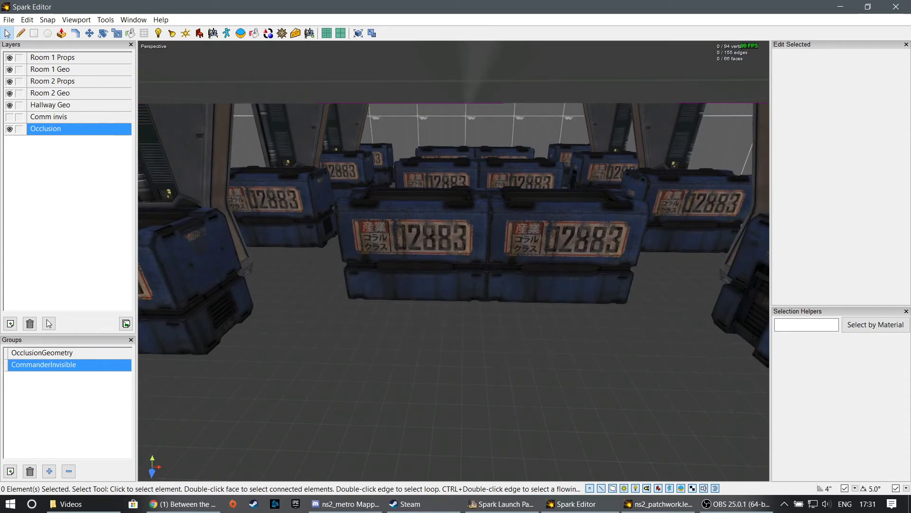
pyautogui.press('w')
pyautogui.moveTo(434, 187); pyautogui.dragTo(434, 187, button='right')
pyautogui.press('w')
pyautogui.press('s')
pyautogui.press('w')
pyautogui.press('s')
pyautogui.press('a')
pyautogui.press('w')
pyautogui.press('d')
# - Select the whole connected occlusion shell to check its coverage, clear the selection, and toggle the Occlusion layer's visibility off and on
pyautogui.moveTo(546, 215); pyautogui.dragTo(452, 264, button='right')
pyautogui.doubleClick(573, 212)
pyautogui.keyDown('shift'); pyautogui.doubleClick(438, 252); pyautogui.keyUp('shift')
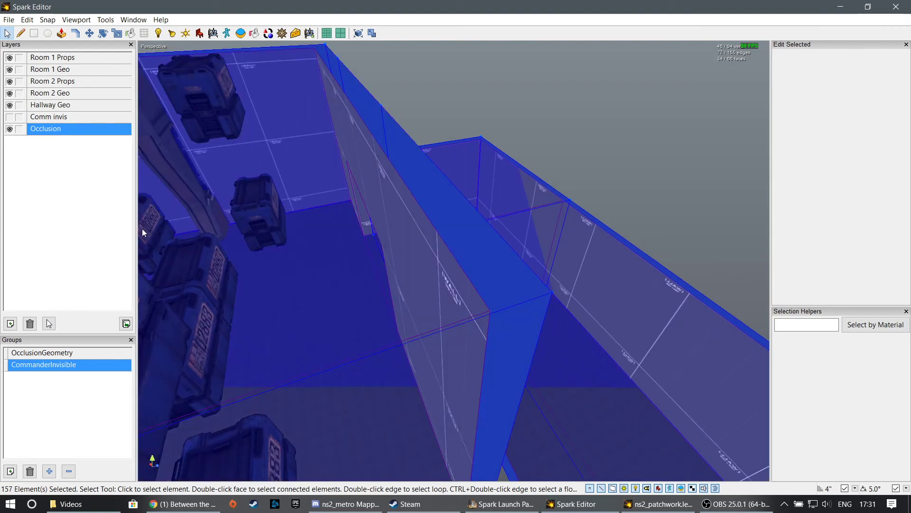
pyautogui.moveTo(138, 229); pyautogui.dragTo(139, 229, button='right')
pyautogui.moveTo(281, 223); pyautogui.dragTo(281, 223, button='right')
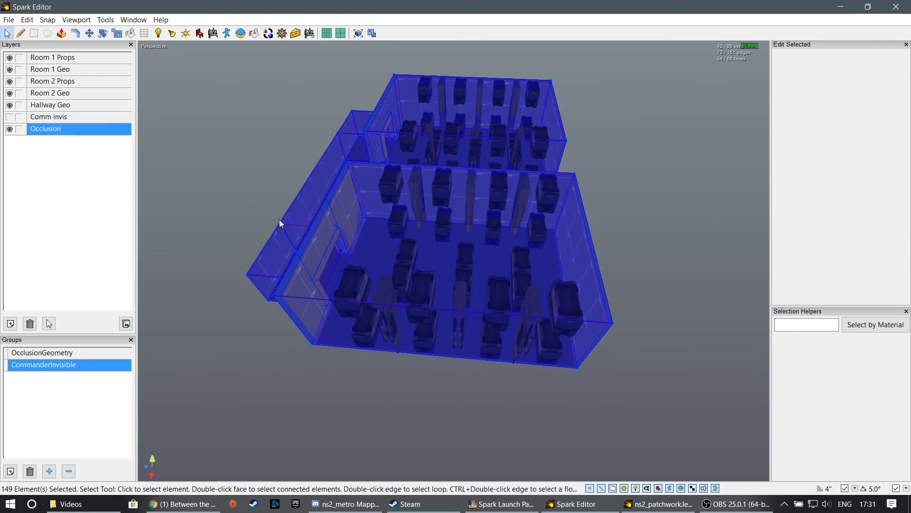
pyautogui.click(143, 165)
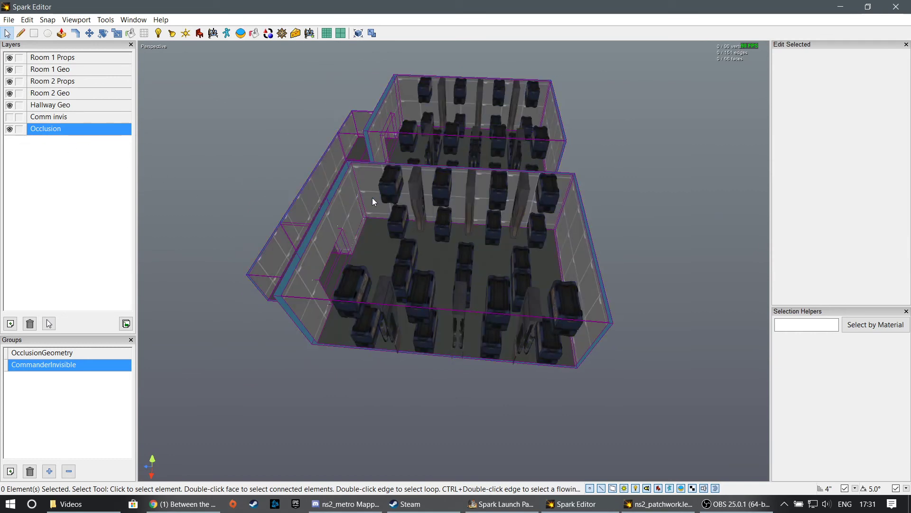
pyautogui.moveTo(372, 197); pyautogui.dragTo(372, 198, button='right')
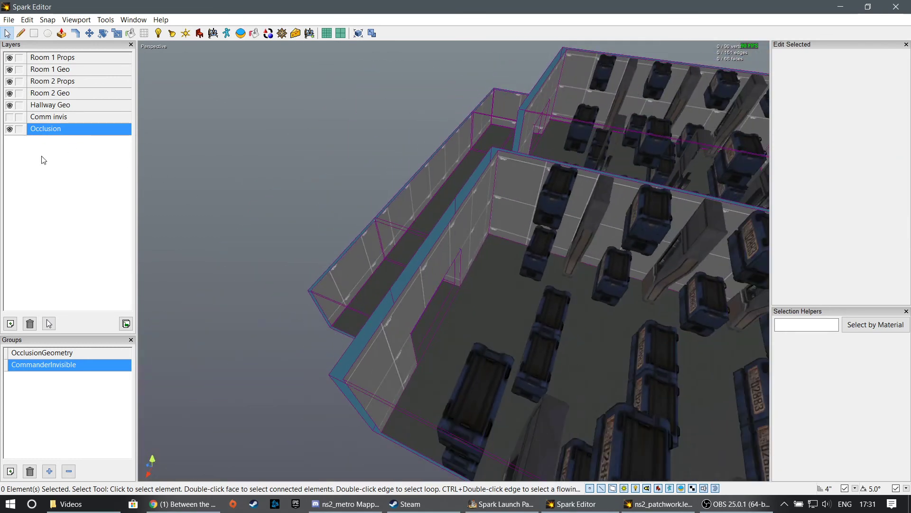
pyautogui.click(10, 129)
# - Select the OcclusionGeometry group and examine its highlighted elements in the map
pyautogui.click(49, 323)
pyautogui.click(46, 355)
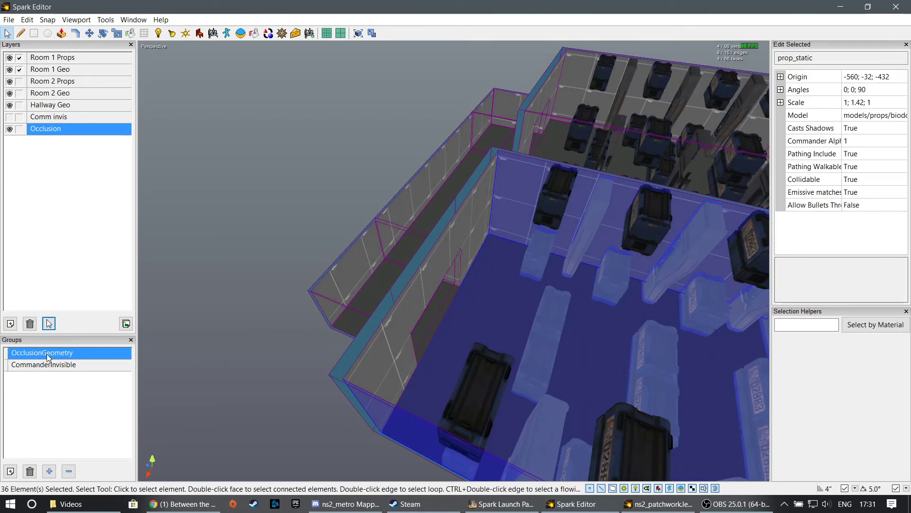
pyautogui.keyDown('alt'); pyautogui.moveTo(409, 285); pyautogui.dragTo(647, 303); pyautogui.keyUp('alt')
pyautogui.click(647, 303)
pyautogui.click(63, 354)
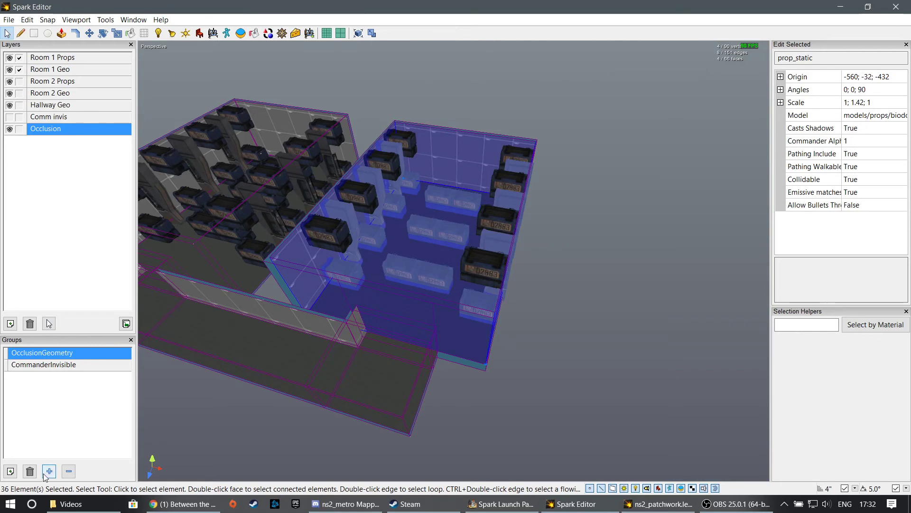
# - Clear the selection, view the OcclusionGeometry group's properties, and close them without editing
pyautogui.click(413, 410)
pyautogui.doubleClick(52, 359)
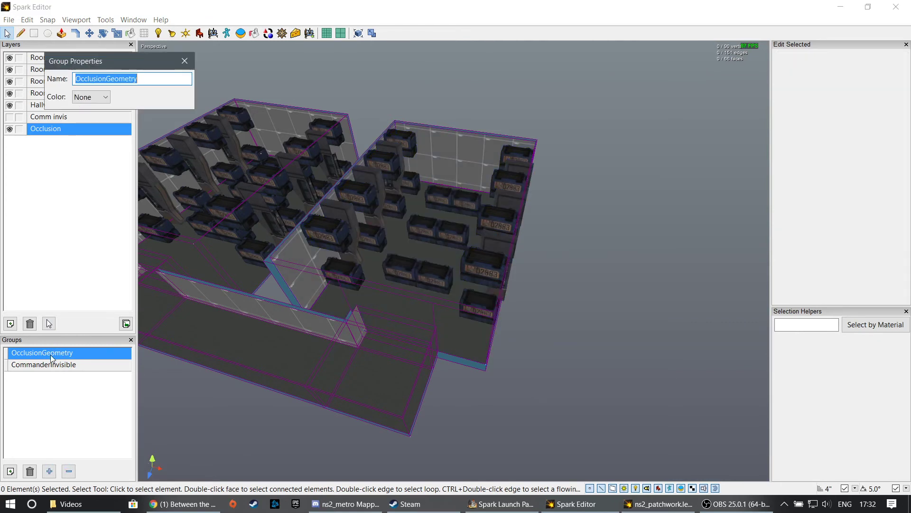
pyautogui.click(187, 62)
pyautogui.moveTo(618, 301); pyautogui.dragTo(417, 272, button='right')
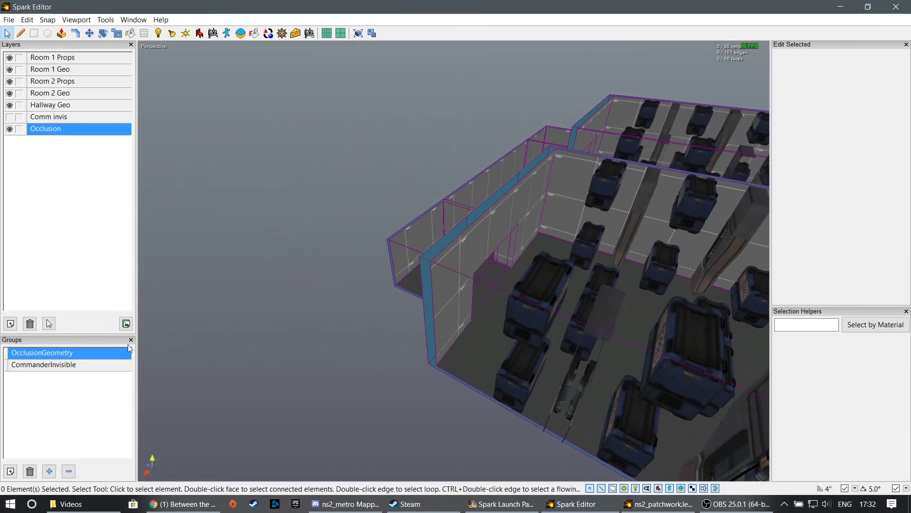
# - Select the CommanderInvisible group's elements and compare them with a single upper crate from Room 2 Props
pyautogui.click(52, 367)
pyautogui.moveTo(418, 247); pyautogui.dragTo(463, 240, button='right')
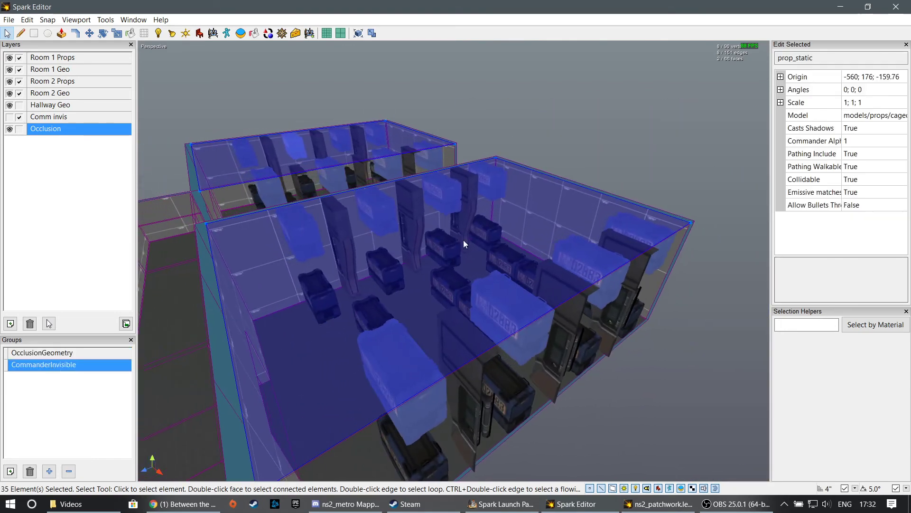
pyautogui.click(536, 110)
pyautogui.moveTo(535, 110); pyautogui.dragTo(361, 267, button='right')
pyautogui.click(449, 258)
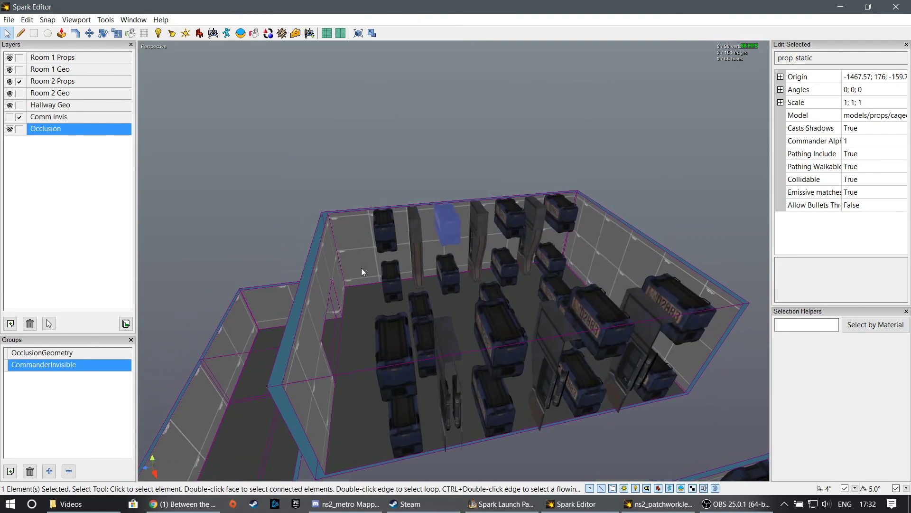
pyautogui.click(58, 365)
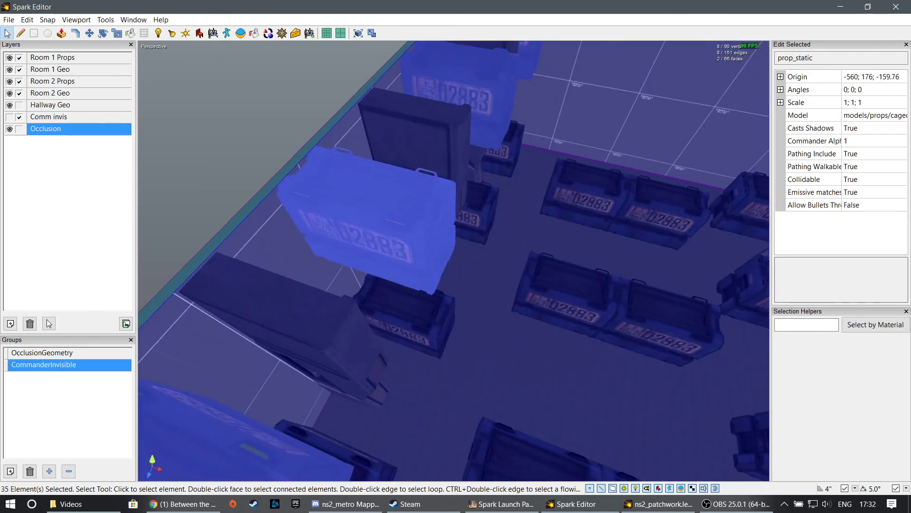
pyautogui.moveTo(454, 260); pyautogui.dragTo(315, 226, button='right')
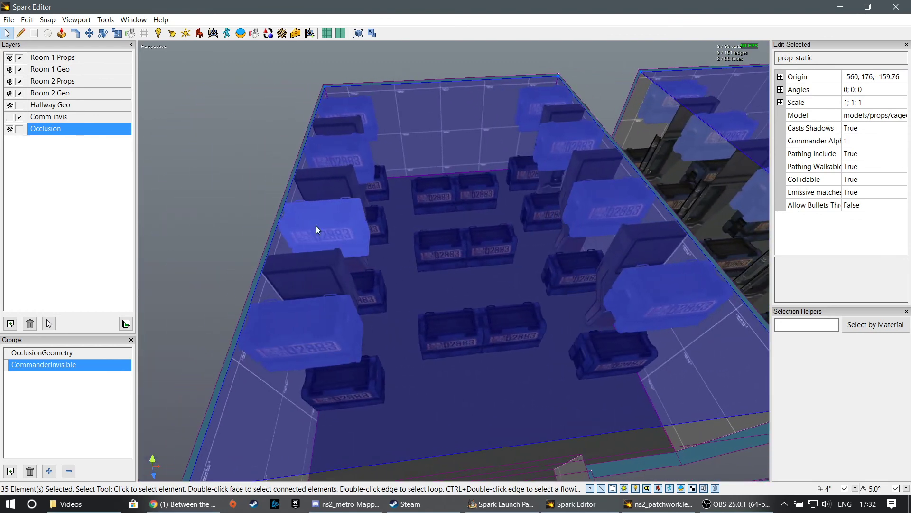
# - Reselect the CommanderInvisible group's elements to examine the ceilings and upper crates across both rooms, and clear the selection
pyautogui.click(337, 222)
pyautogui.click(337, 222)
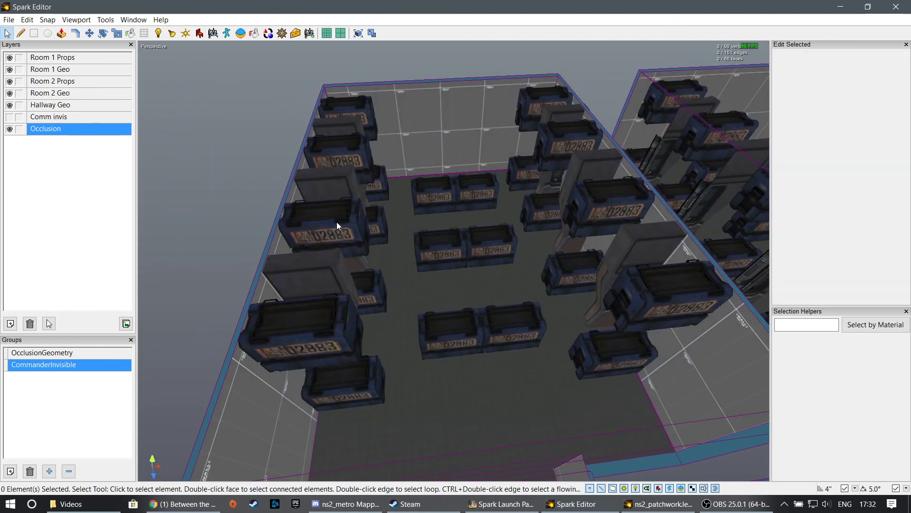
pyautogui.click(337, 222)
pyautogui.click(218, 240)
pyautogui.doubleClick(51, 368)
pyautogui.moveTo(224, 324); pyautogui.dragTo(234, 326, button='right')
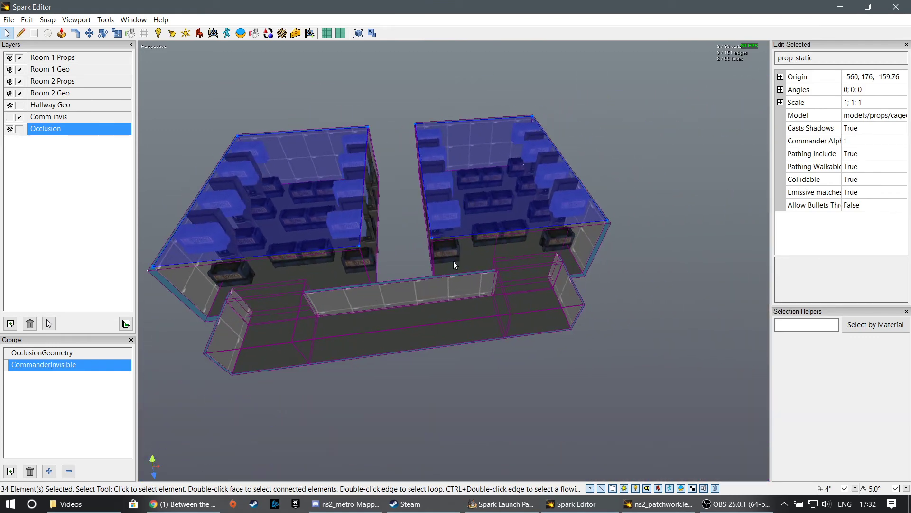
pyautogui.click(407, 199)
pyautogui.moveTo(409, 201); pyautogui.dragTo(322, 214, button='right')
pyautogui.moveTo(444, 255); pyautogui.dragTo(445, 257, button='right')
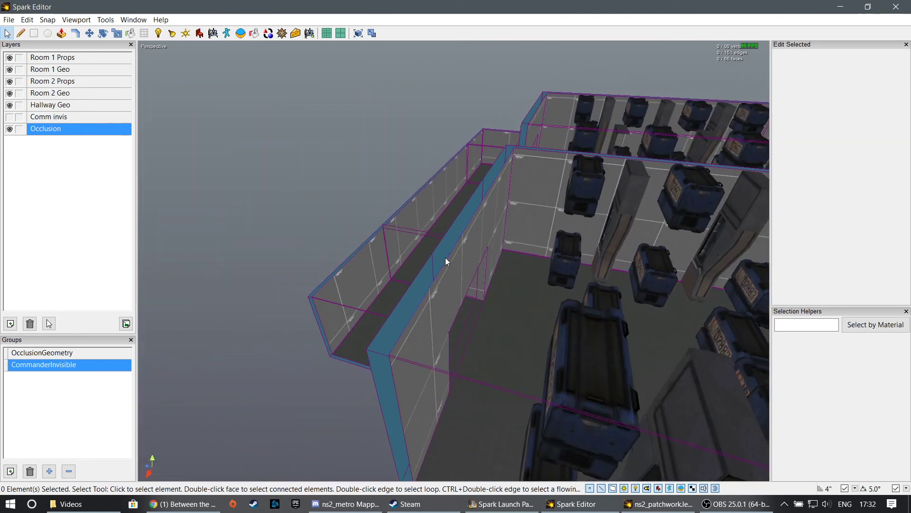
pyautogui.press('c')
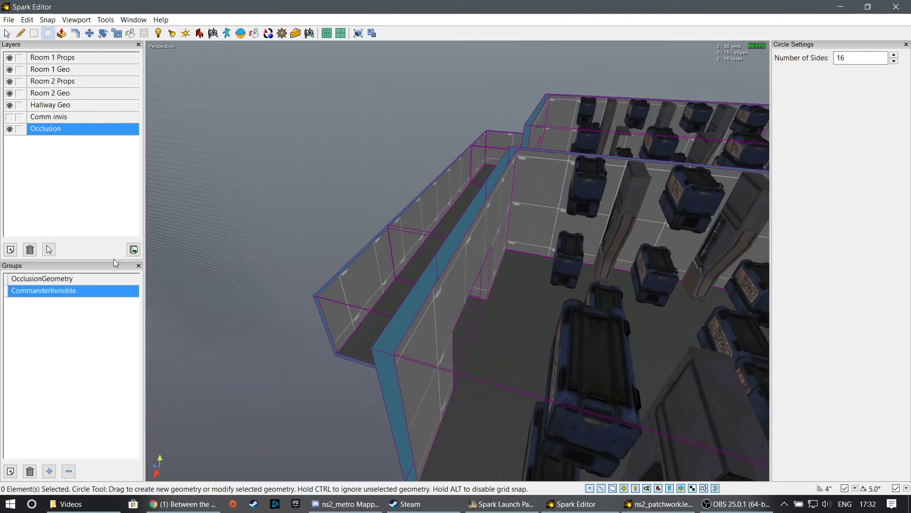
pyautogui.click(49, 249)
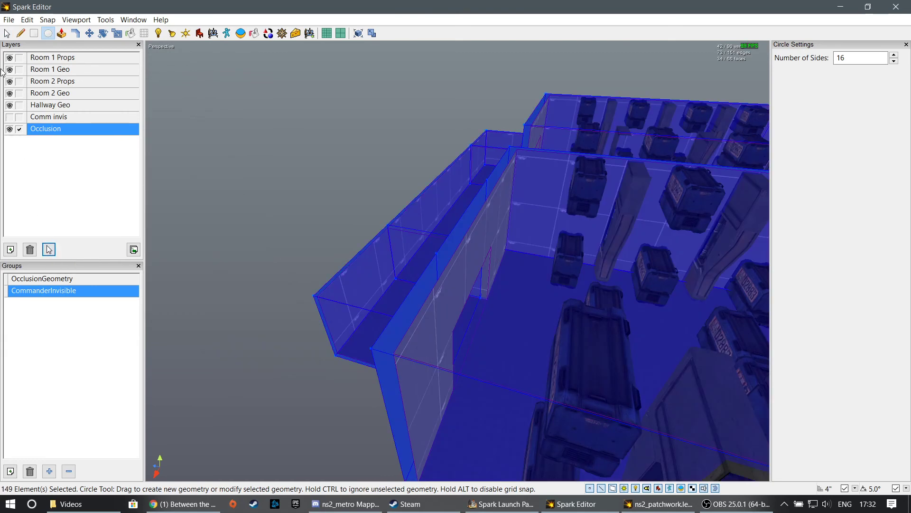
pyautogui.click(6, 34)
# - Add everything on the Occlusion layer to the OcclusionGeometry group and clear the selection
pyautogui.click(48, 358)
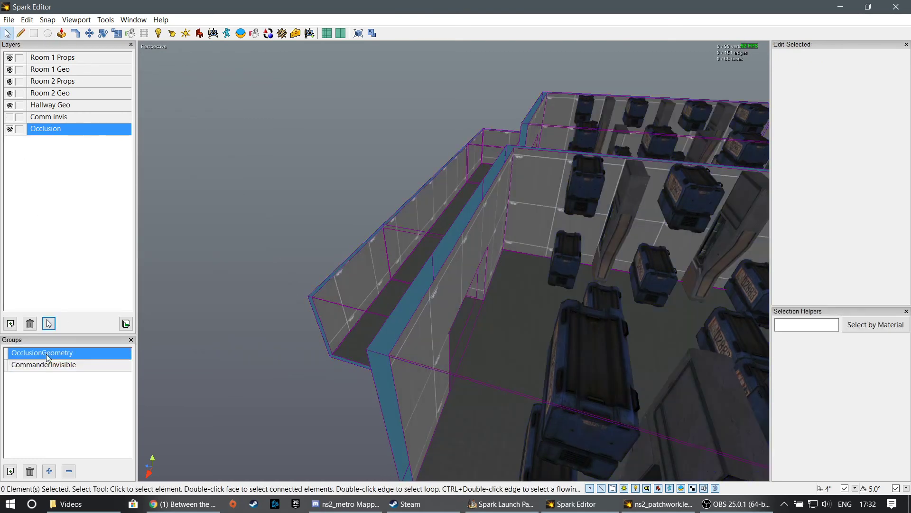
pyautogui.click(49, 323)
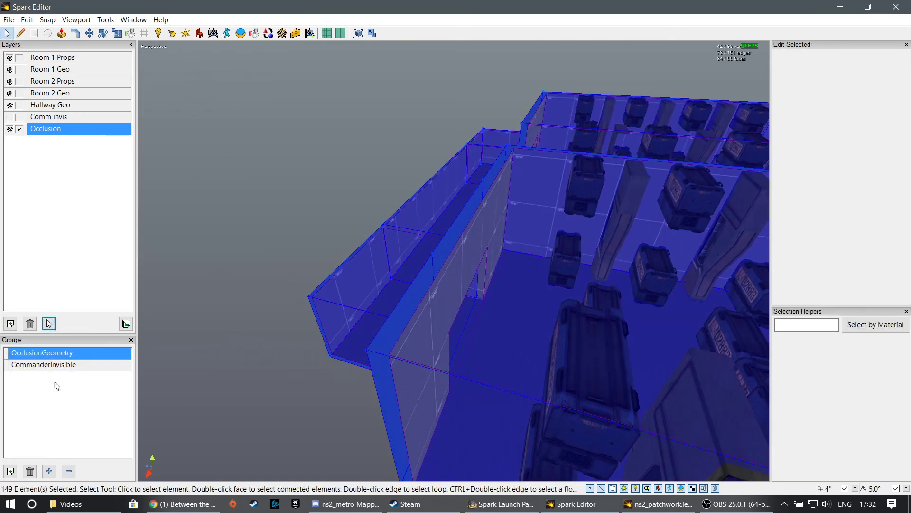
pyautogui.click(49, 471)
pyautogui.click(269, 224)
pyautogui.scroll(-5, 454, 264)
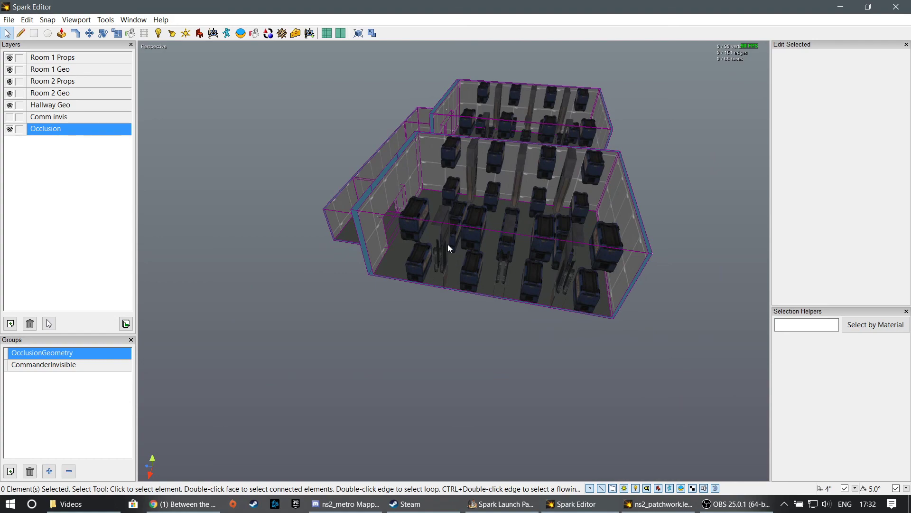
pyautogui.moveTo(552, 162); pyautogui.dragTo(731, 209, button='middle')
pyautogui.moveTo(380, 256); pyautogui.dragTo(452, 263, button='middle')
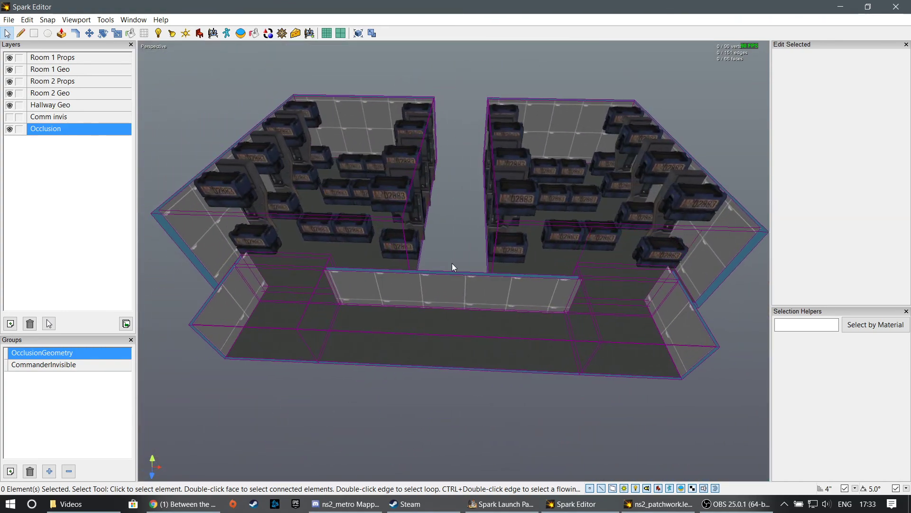